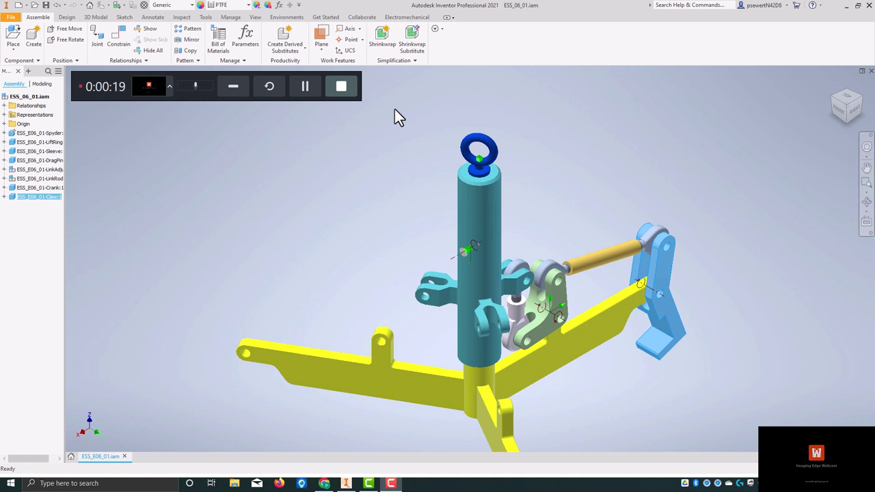
# Choose ESS_E06_01-Nut and ESS_E06_01-Bolt from the Chapter 06 folder for placement
pyautogui.click(14, 39)
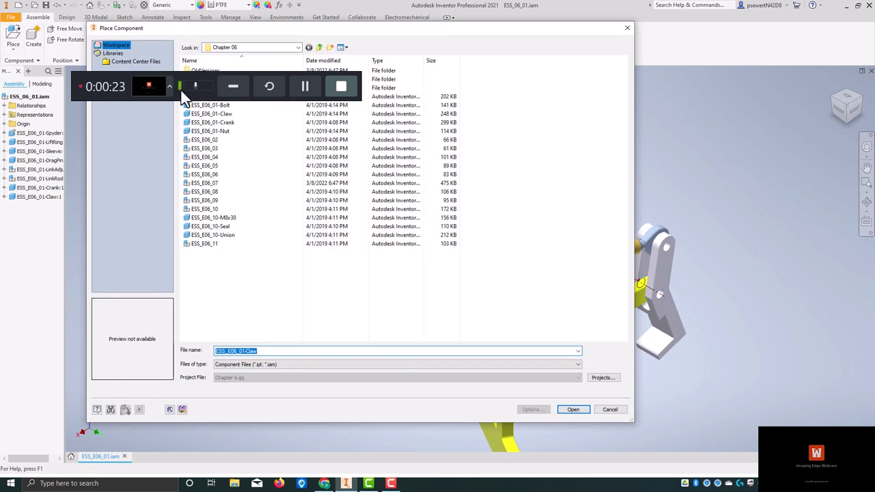
pyautogui.moveTo(183, 96); pyautogui.dragTo(627, 105)
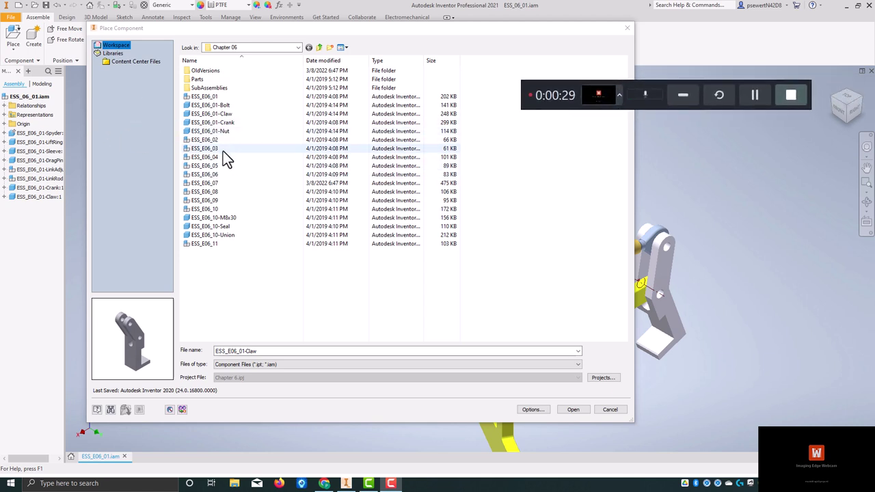
pyautogui.click(222, 133)
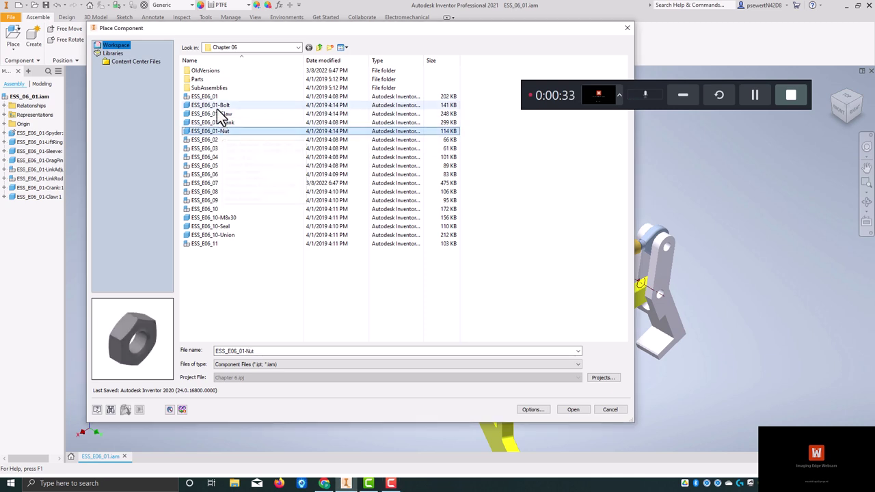
pyautogui.keyDown('ctrl'); pyautogui.click(219, 106); pyautogui.keyUp('ctrl')
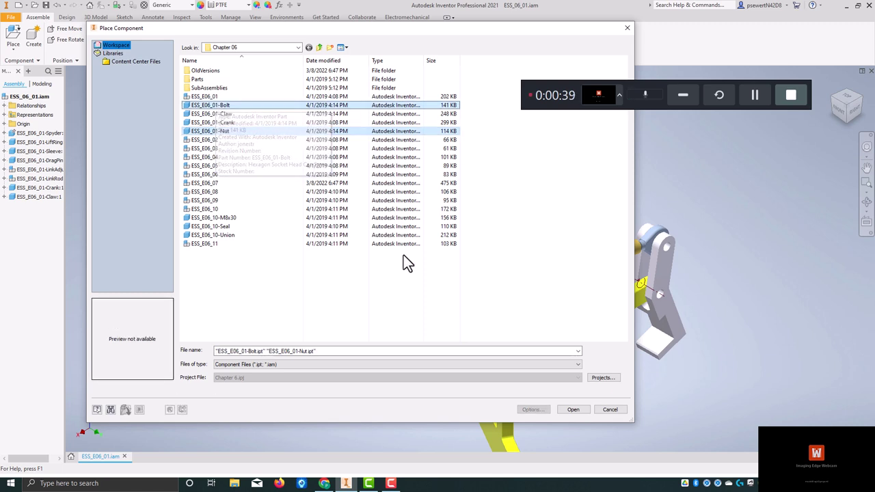
pyautogui.click(571, 409)
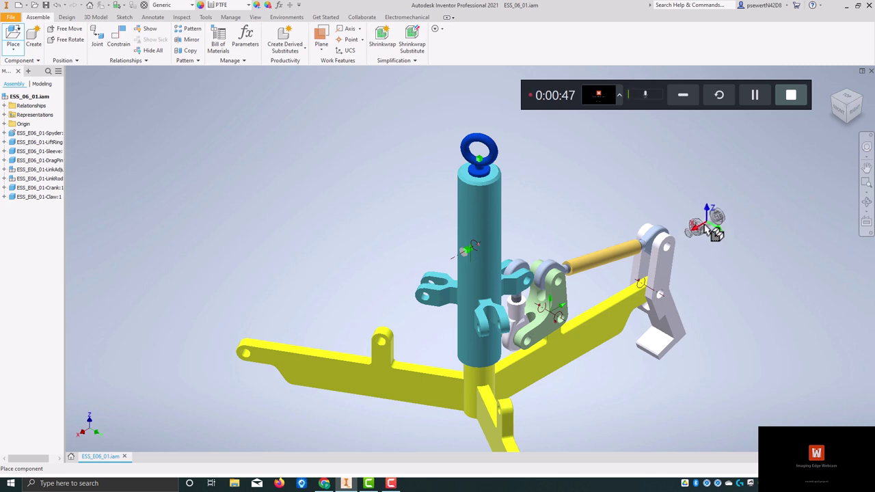
# Drop six bolt-and-nut copies in a diagonal column beside the claw, then end placement
pyautogui.click(714, 231)
pyautogui.click(721, 253)
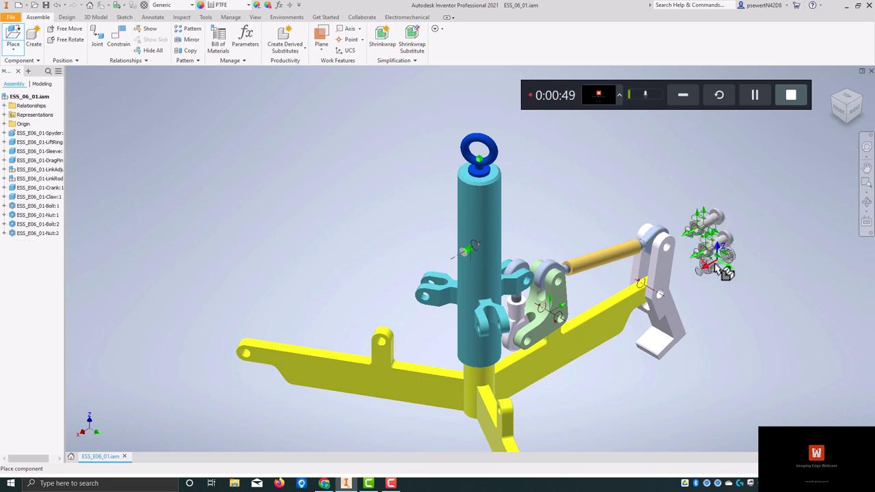
pyautogui.click(729, 281)
pyautogui.click(743, 311)
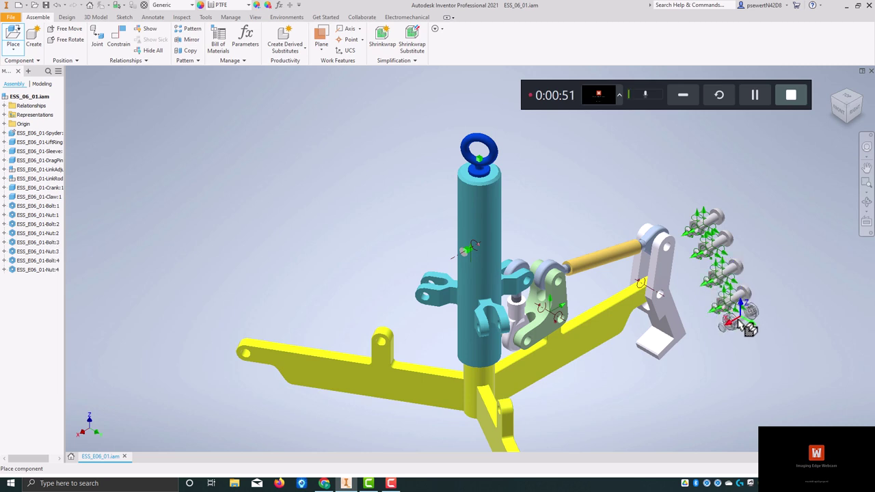
pyautogui.click(748, 335)
pyautogui.click(758, 363)
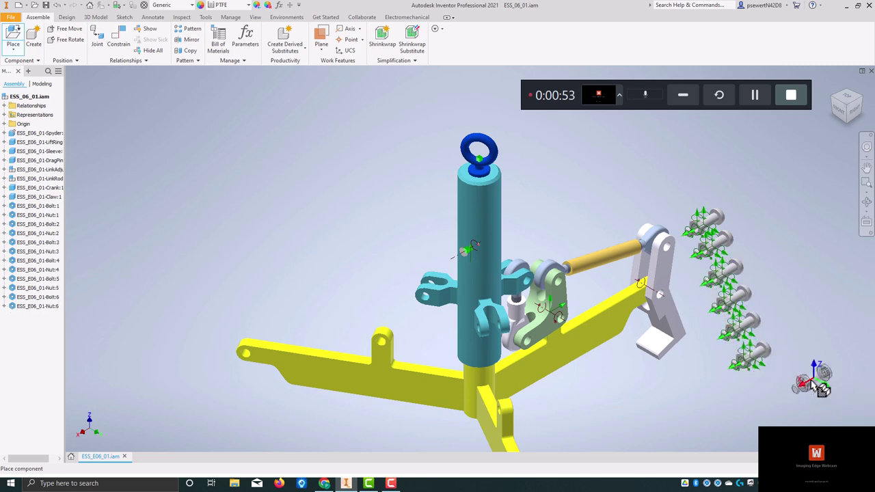
pyautogui.press('Escape')
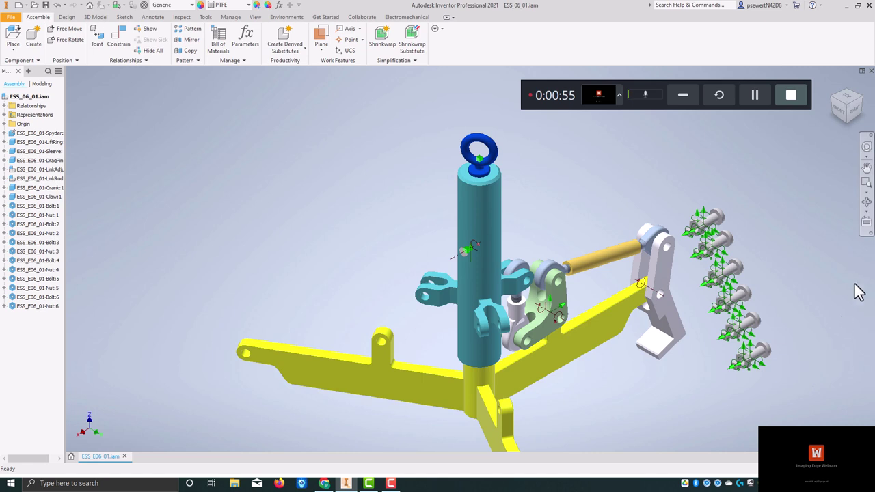
pyautogui.click(755, 98)
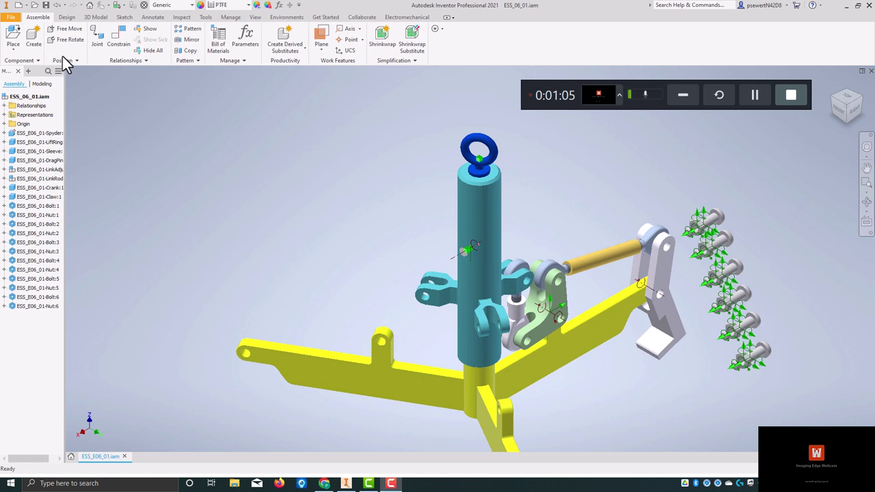
# Turn off the Degrees of Freedom symbols on the View tab
pyautogui.click(208, 18)
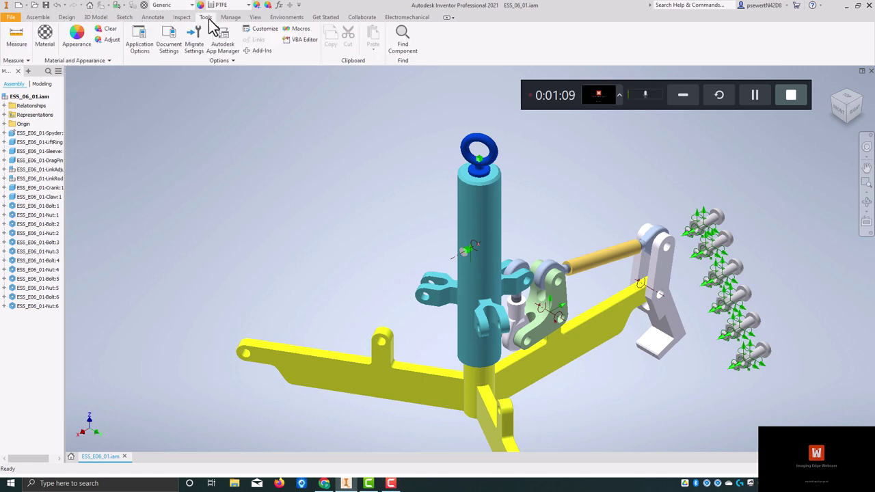
pyautogui.click(253, 19)
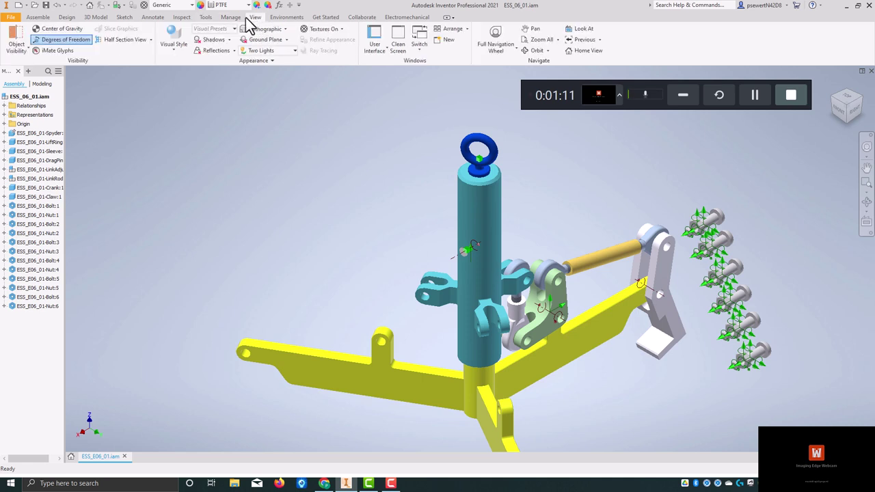
pyautogui.click(80, 41)
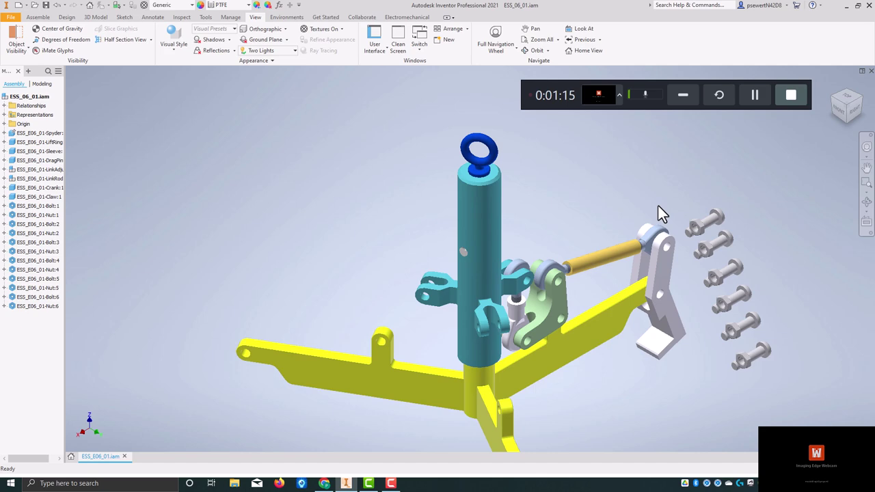
# Zoom and orbit in on the claw's clevis and the upper bolts
pyautogui.scroll(-2, 658, 205)
pyautogui.scroll(5, 686, 226)
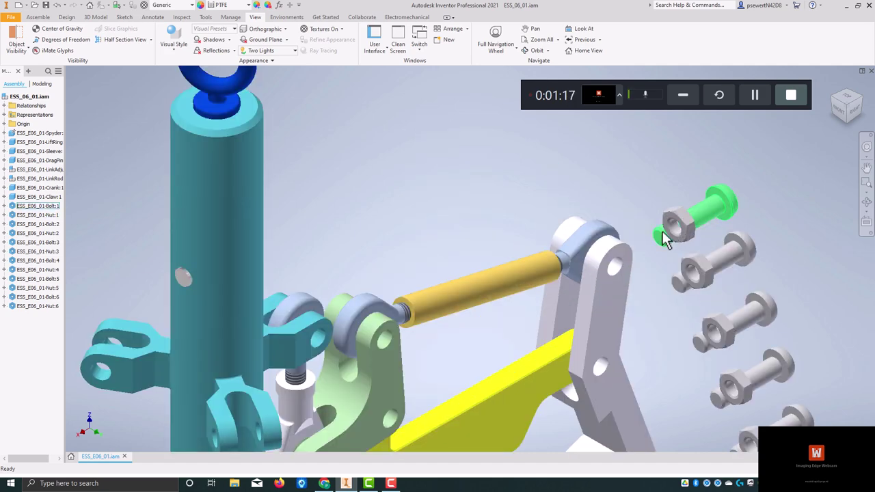
pyautogui.scroll(4, 638, 206)
pyautogui.keyDown('shift'); pyautogui.moveTo(646, 202); pyautogui.dragTo(481, 184, button='middle'); pyautogui.keyUp('shift')
pyautogui.scroll(3, 505, 171)
pyautogui.scroll(-2, 492, 179)
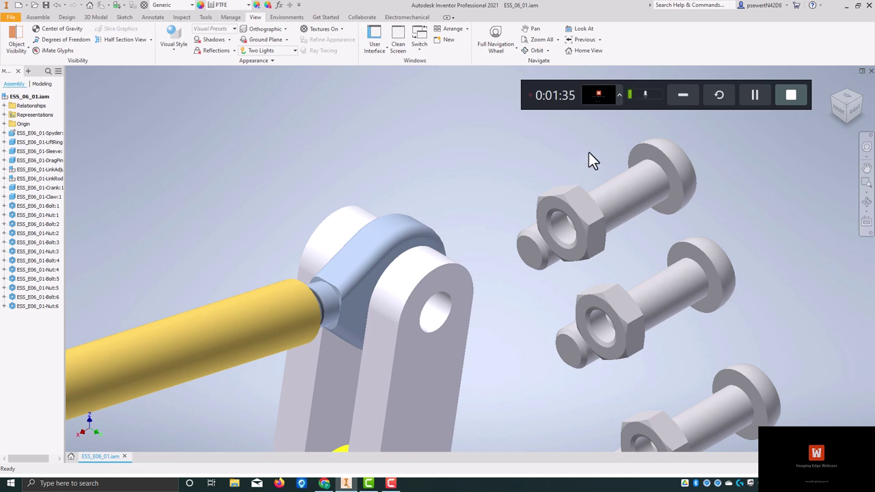
pyautogui.press('alt')
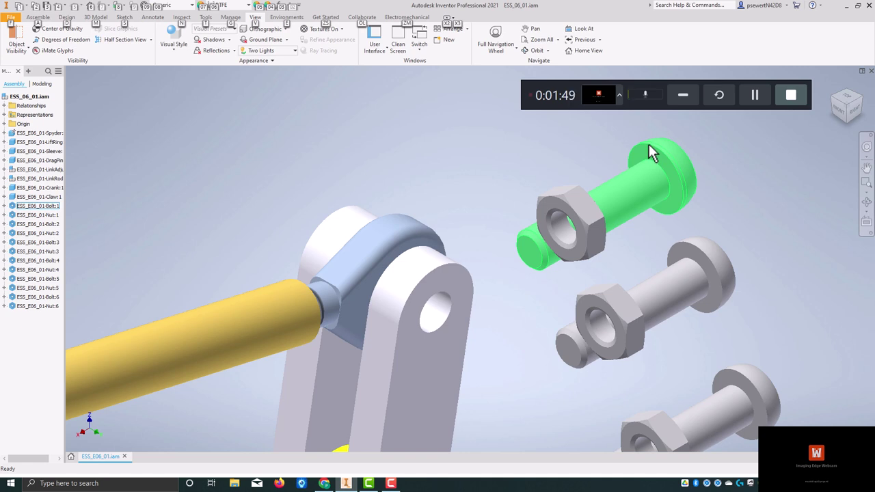
pyautogui.press('c')
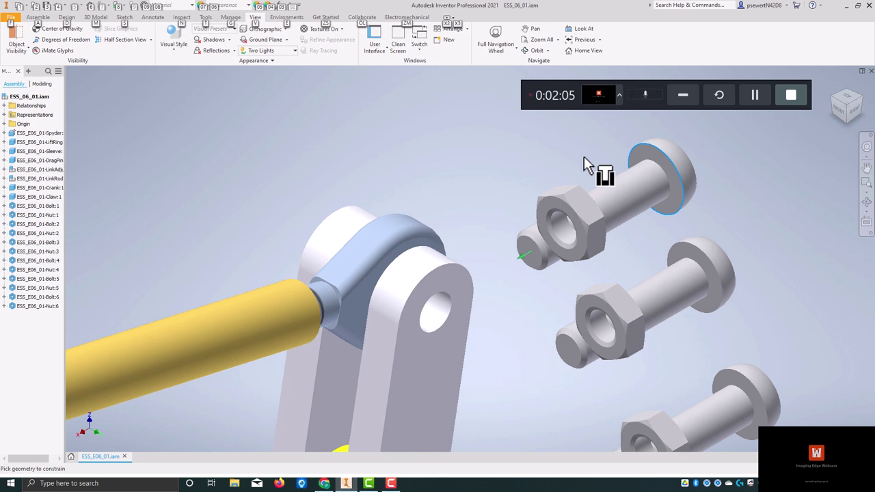
pyautogui.moveTo(585, 165)
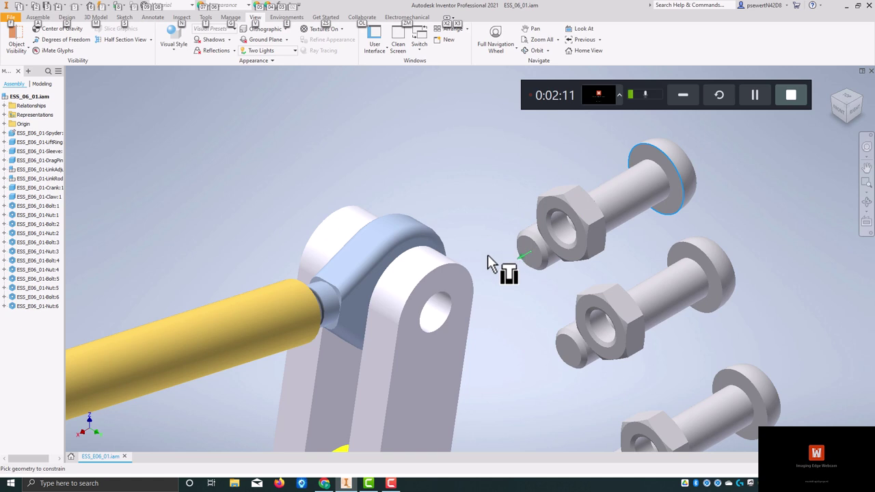
pyautogui.click(451, 304)
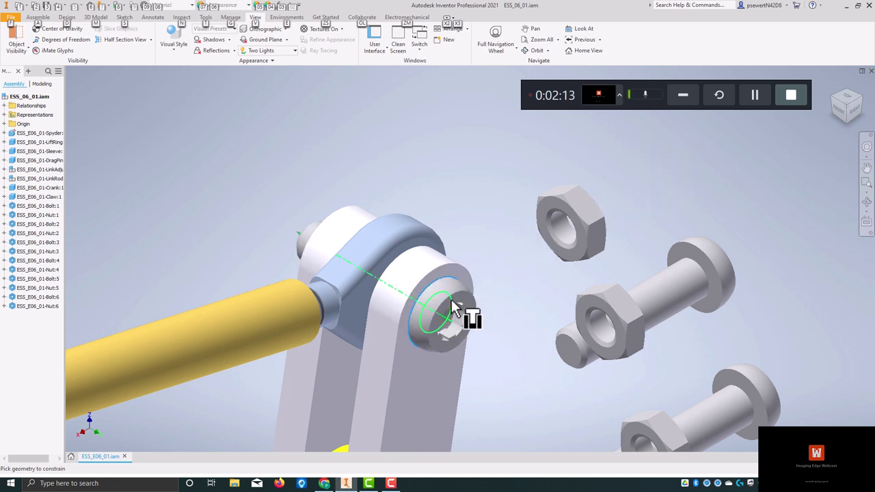
pyautogui.moveTo(453, 309)
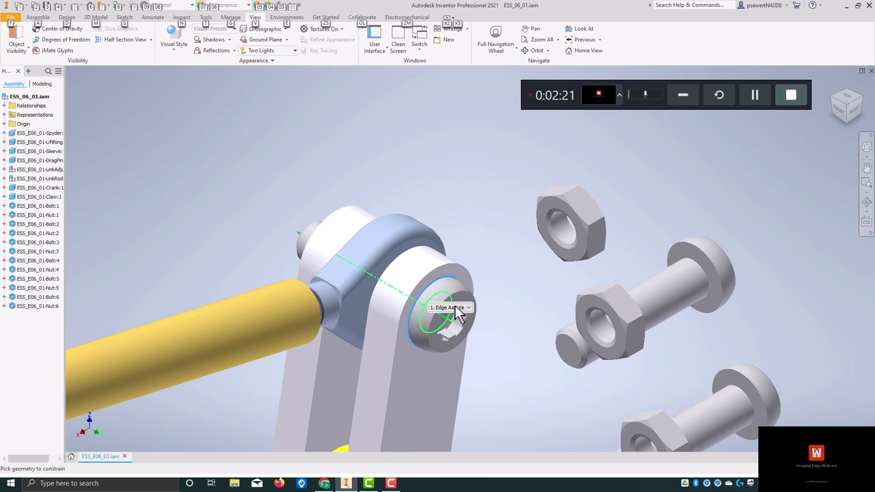
pyautogui.press('Escape')
pyautogui.moveTo(647, 143); pyautogui.dragTo(596, 149)
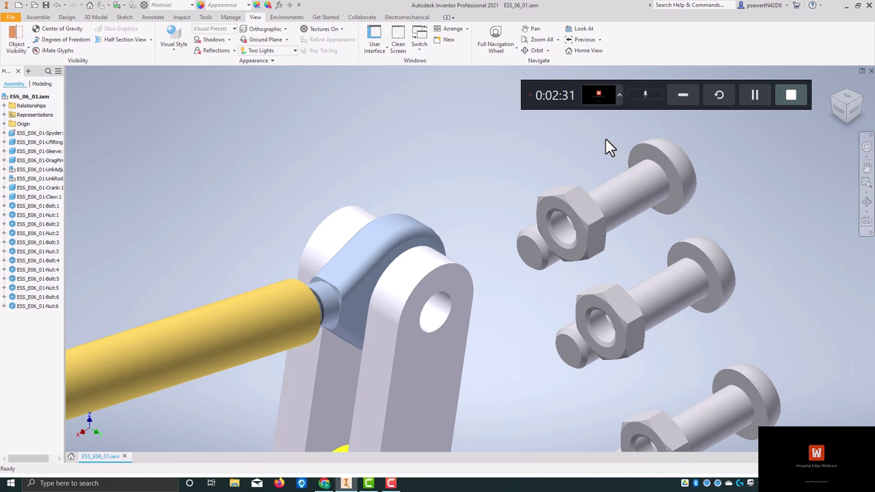
# Insert-constrain Bolt:1's head edge into the claw clevis hole, then fit the whole assembly in view
pyautogui.click(670, 171)
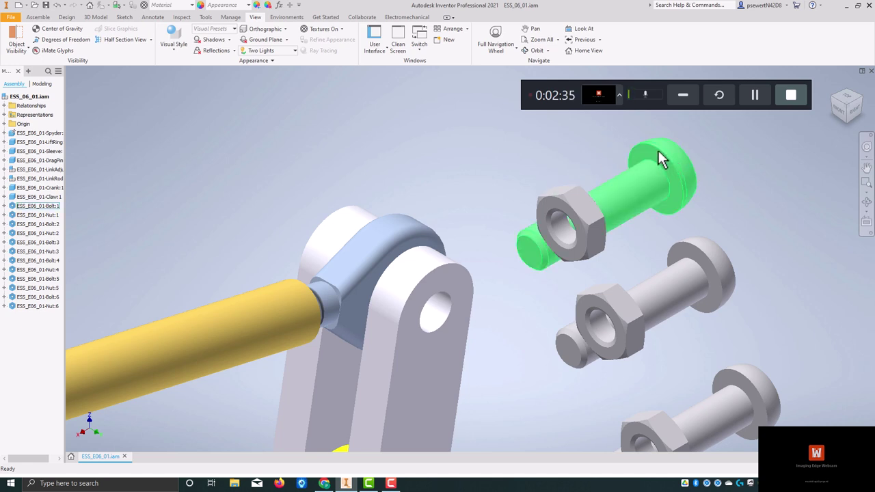
pyautogui.click(609, 131)
pyautogui.press('alt')
pyautogui.click(636, 144)
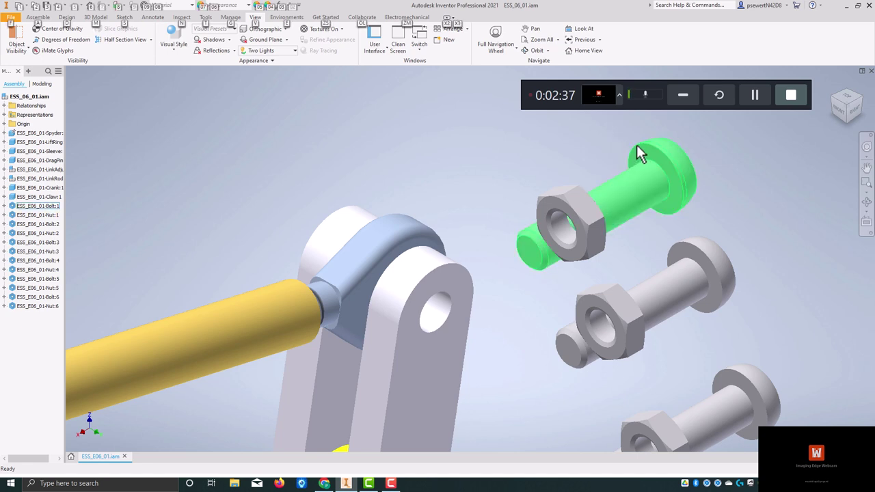
pyautogui.press('c')
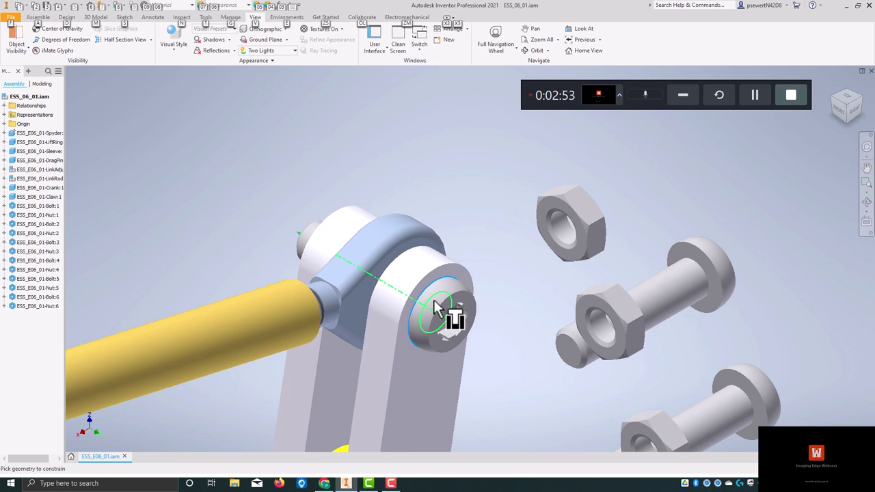
pyautogui.click(434, 298)
pyautogui.click(496, 242)
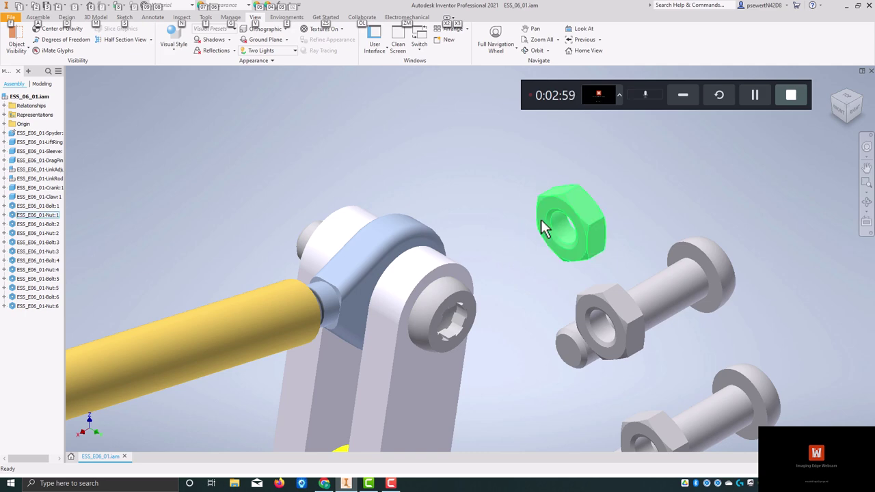
pyautogui.press('Home')
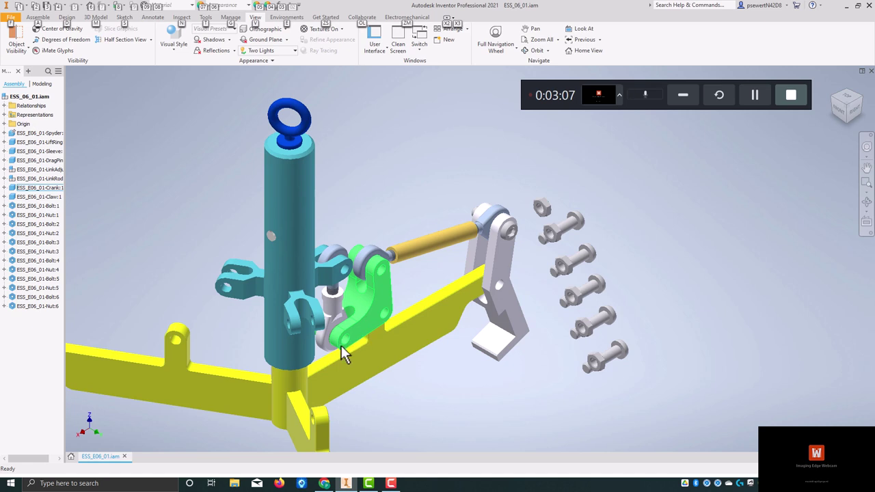
# Frame the drag link and claw from a back-left view of the assembly
pyautogui.click(343, 273)
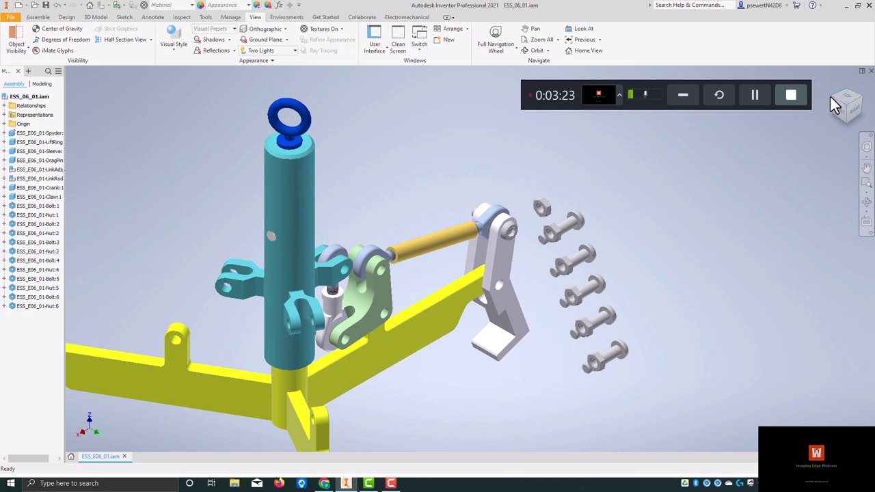
pyautogui.press('F2')
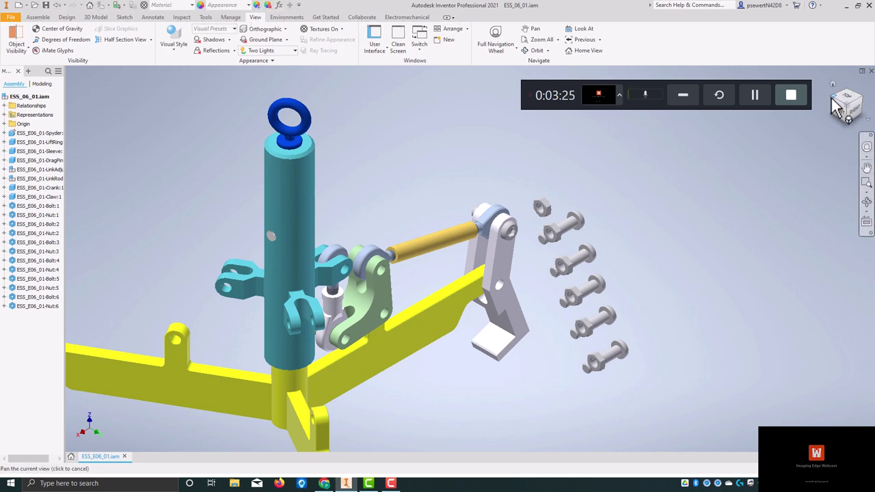
pyautogui.click(832, 97)
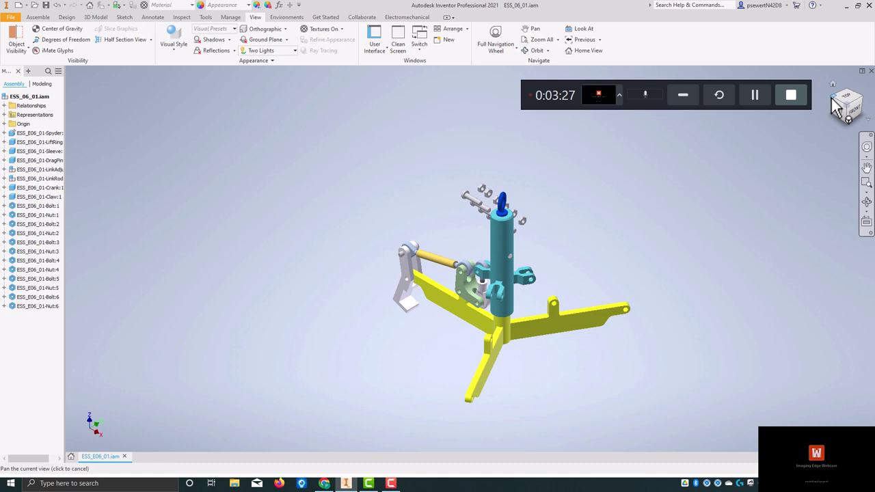
pyautogui.click(834, 101)
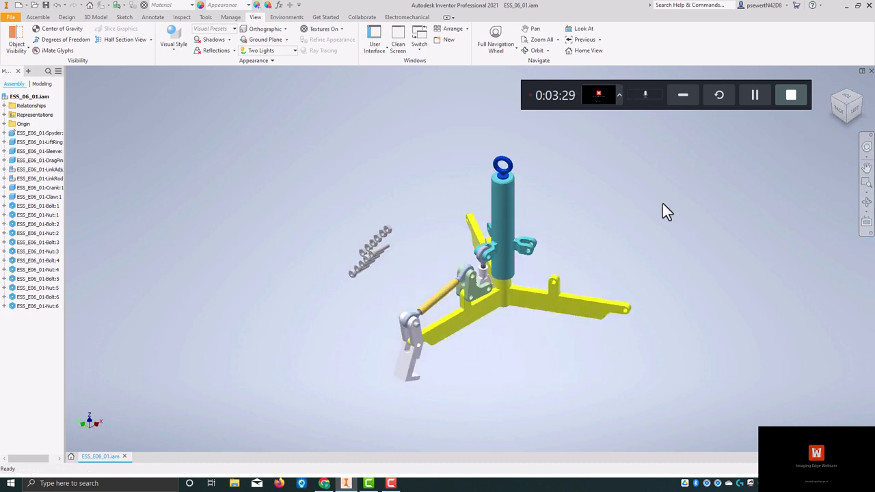
pyautogui.press('F2')
pyautogui.scroll(6, 397, 324)
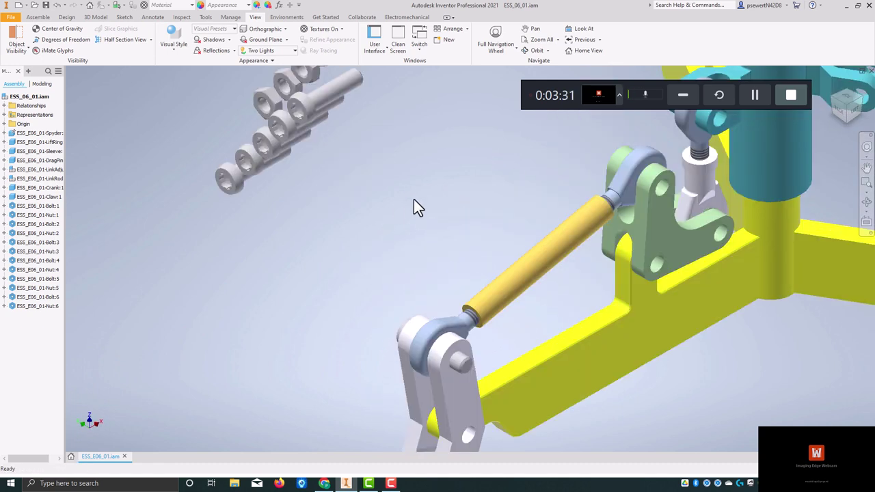
pyautogui.moveTo(400, 200); pyautogui.dragTo(432, 212)
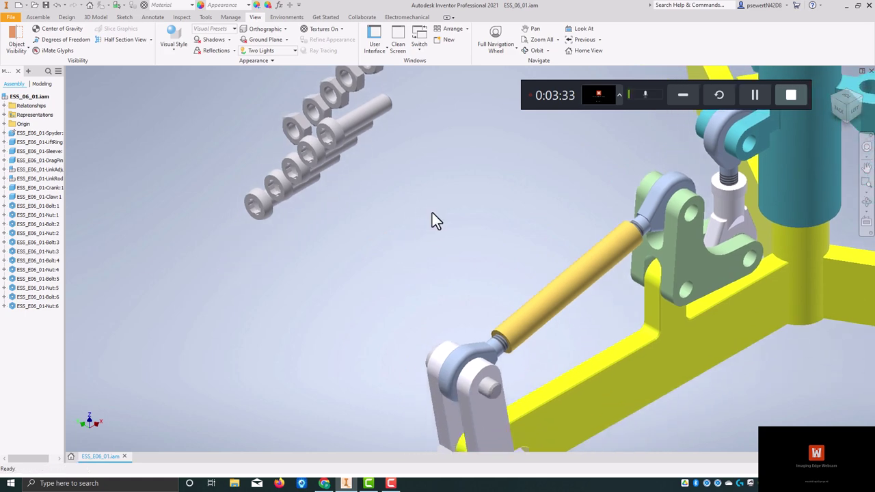
pyautogui.press('F2')
pyautogui.scroll(-5, 437, 193)
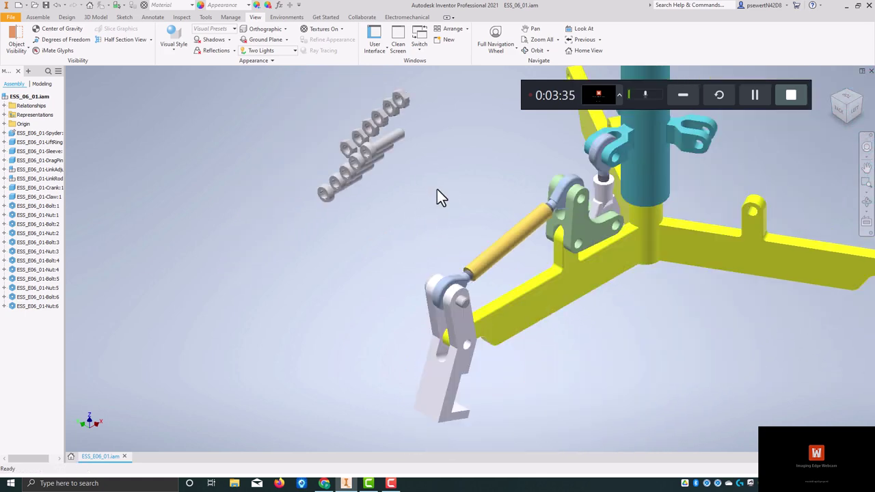
pyautogui.moveTo(437, 193); pyautogui.dragTo(431, 208)
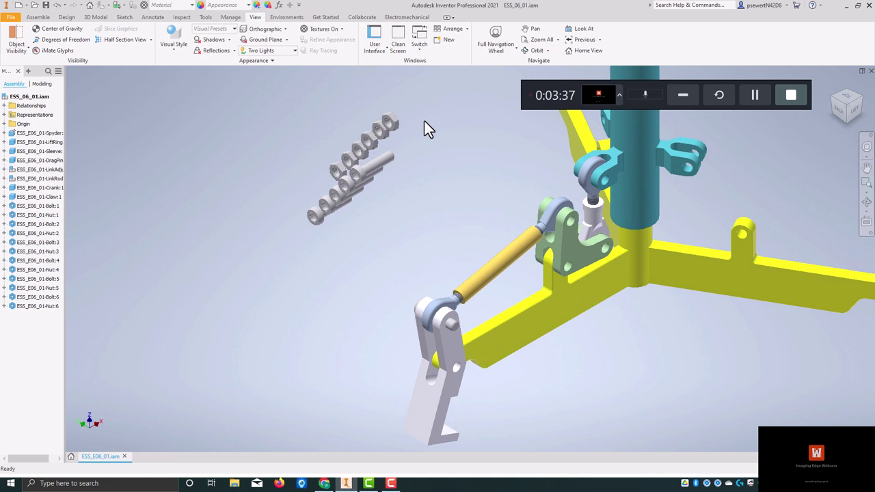
# Pick out the first nut in the fastener row and bring the nuts and linkage into view together
pyautogui.click(393, 136)
pyautogui.scroll(5, 396, 121)
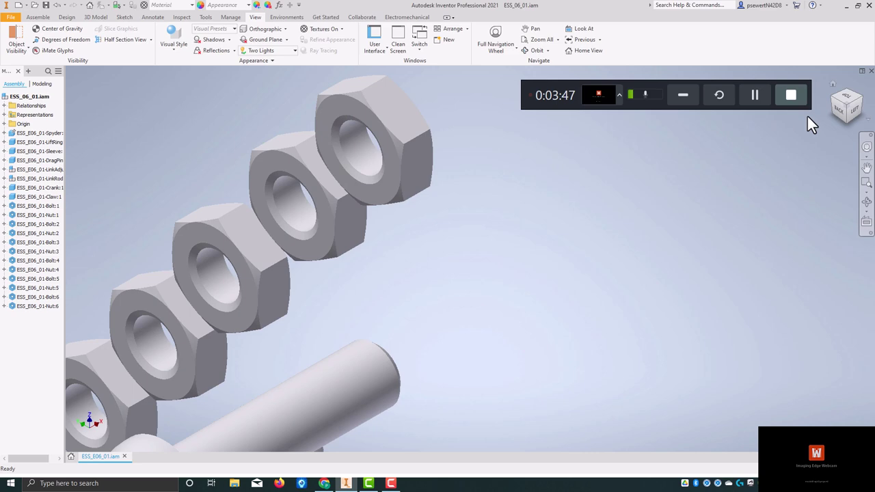
pyautogui.click(862, 103)
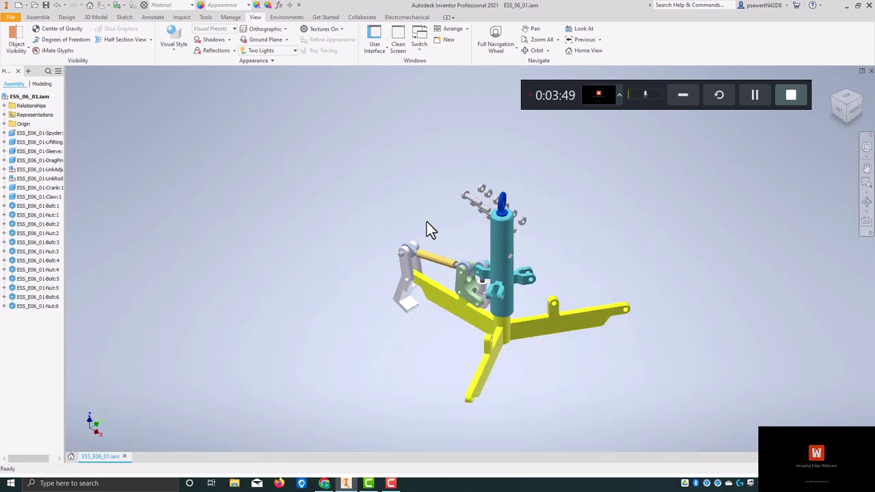
pyautogui.scroll(4, 488, 197)
pyautogui.scroll(5, 432, 195)
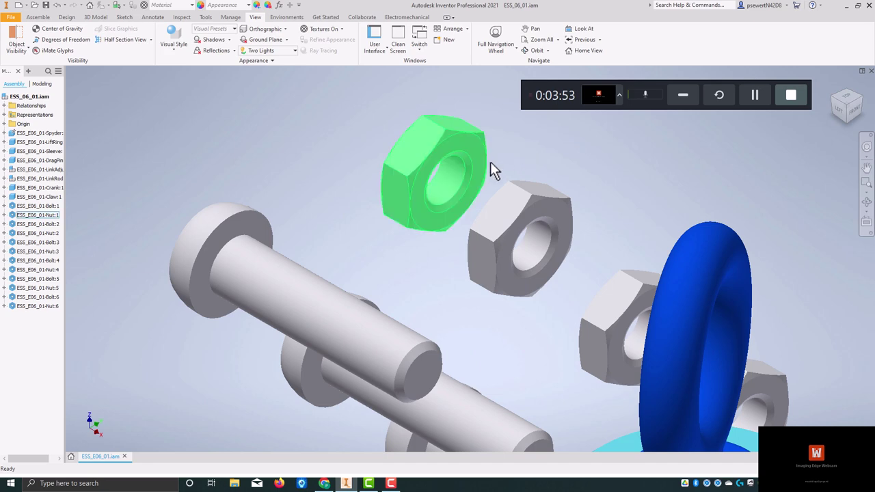
pyautogui.scroll(-3, 497, 173)
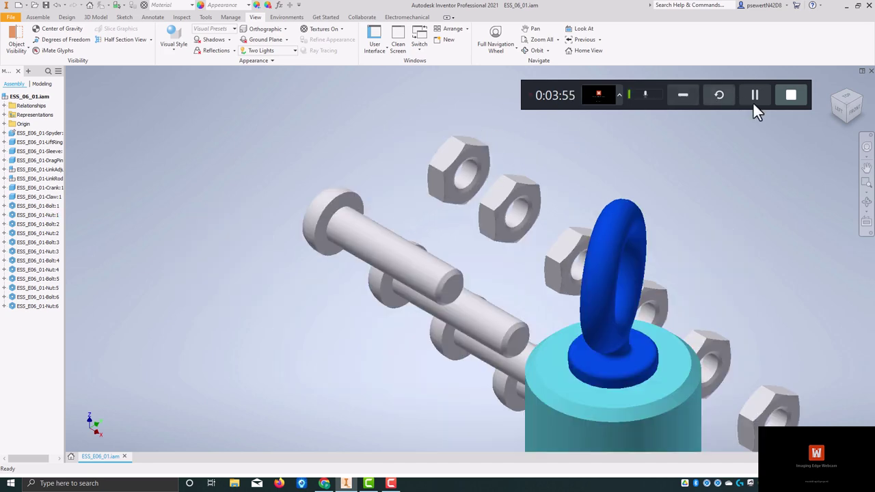
pyautogui.click(832, 84)
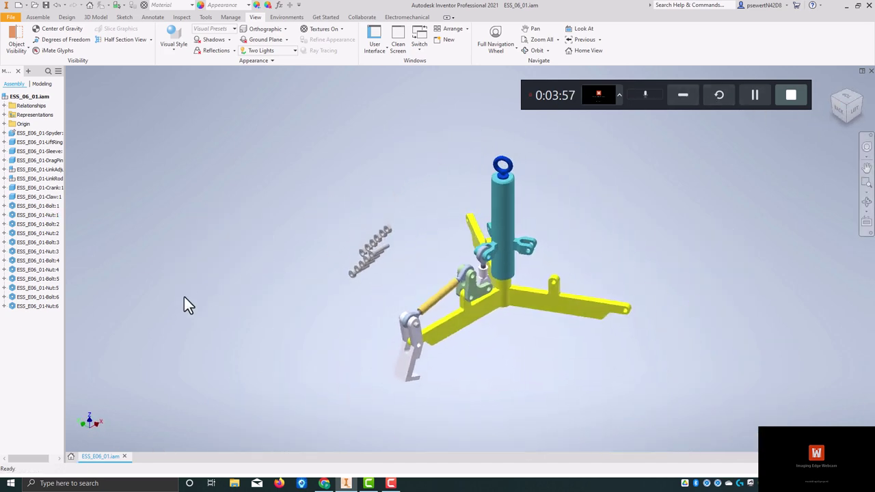
pyautogui.scroll(3, 475, 208)
pyautogui.scroll(5, 574, 175)
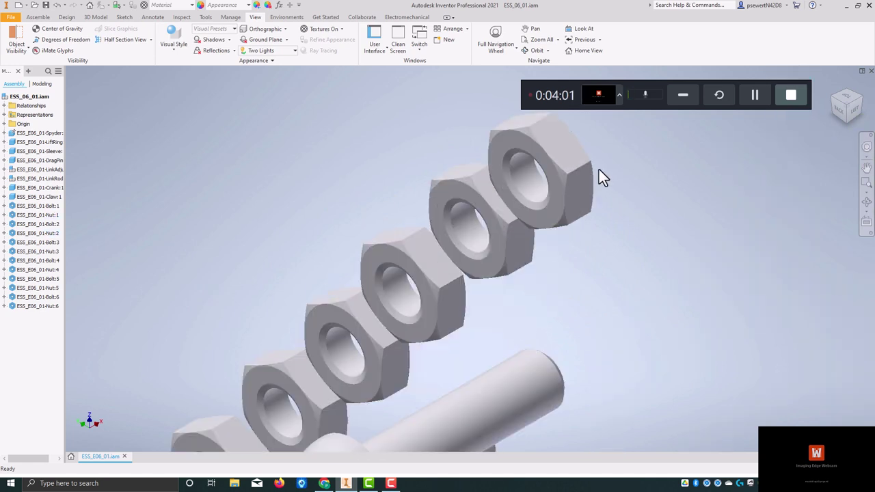
pyautogui.scroll(-2, 599, 169)
pyautogui.scroll(-2, 588, 191)
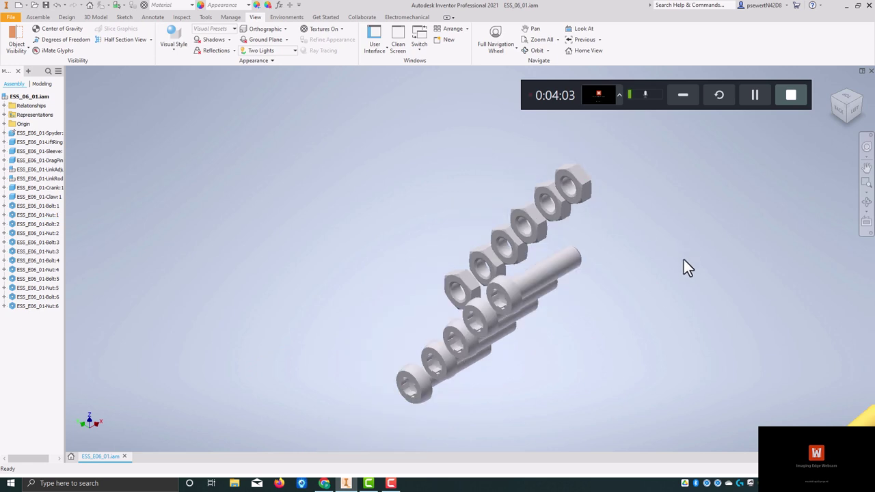
pyautogui.moveTo(683, 267); pyautogui.dragTo(498, 160, button='middle')
# Drag Nut:1 down next to the drag link's clevis pin and deselect it
pyautogui.click(403, 95)
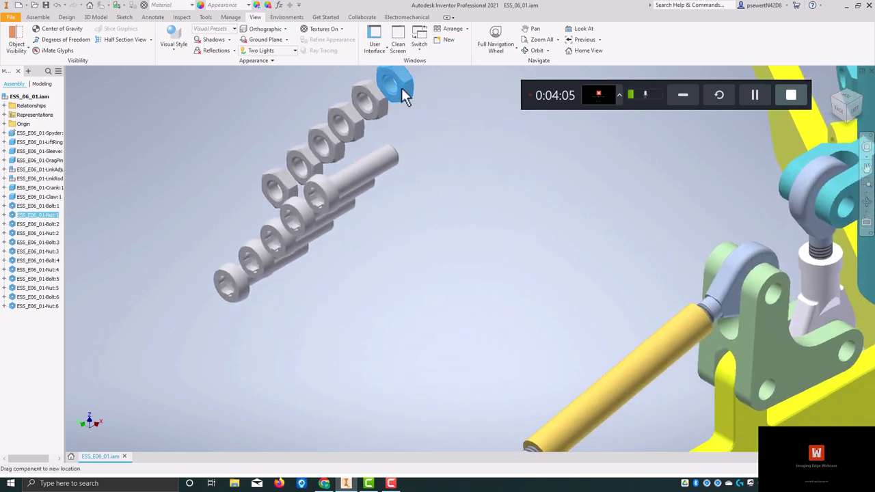
pyautogui.moveTo(403, 96); pyautogui.dragTo(458, 422)
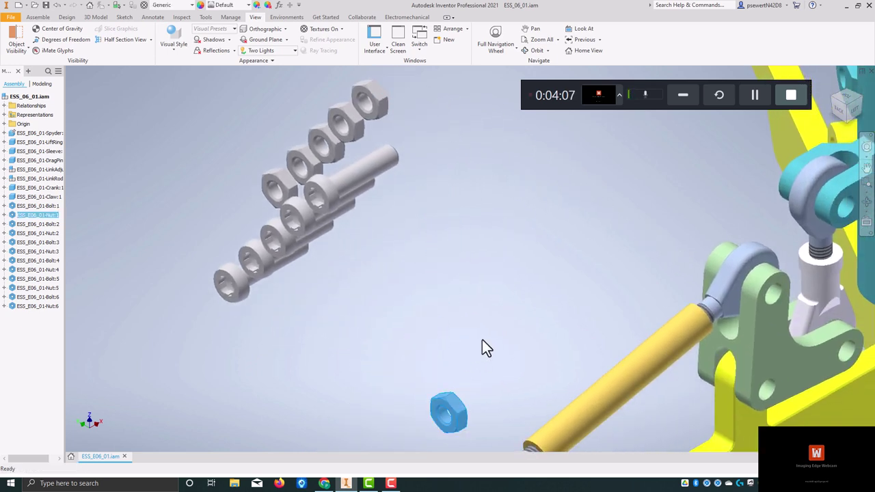
pyautogui.scroll(-1, 482, 347)
pyautogui.moveTo(482, 347); pyautogui.dragTo(488, 220, button='middle')
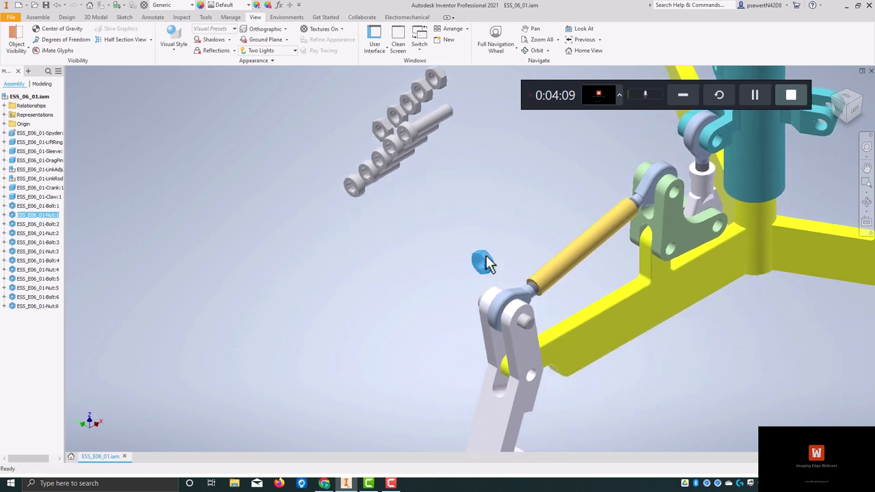
pyautogui.moveTo(485, 263); pyautogui.dragTo(567, 296)
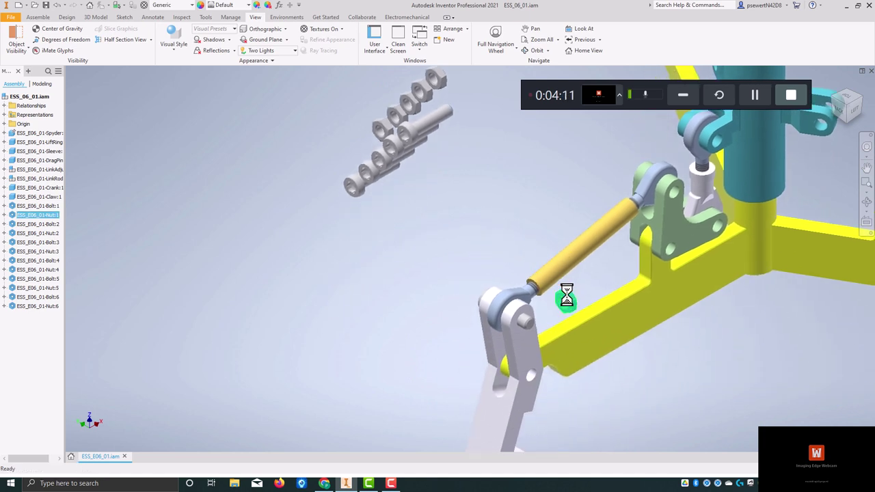
pyautogui.scroll(-3, 546, 312)
pyautogui.scroll(8, 542, 313)
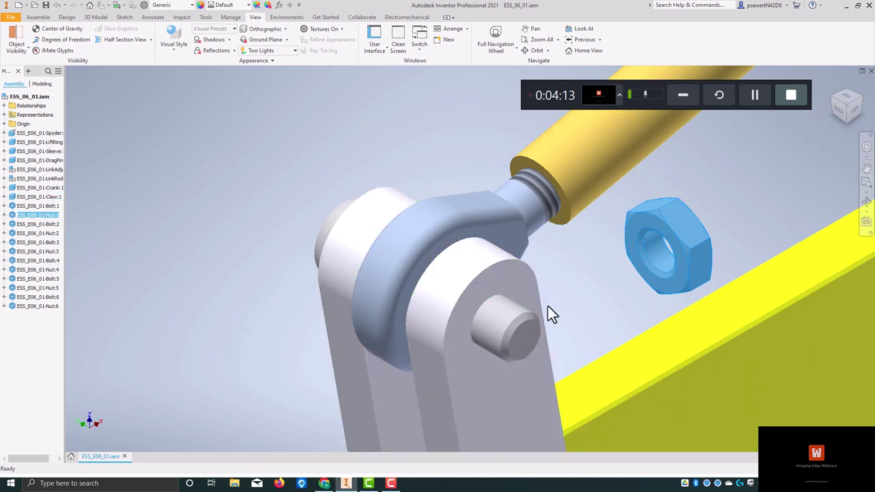
pyautogui.moveTo(549, 311); pyautogui.dragTo(538, 215, button='middle')
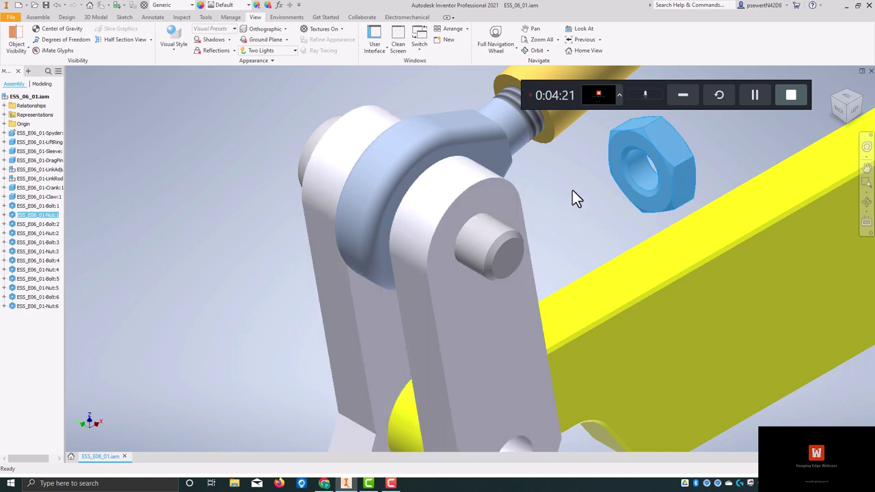
pyautogui.click(574, 183)
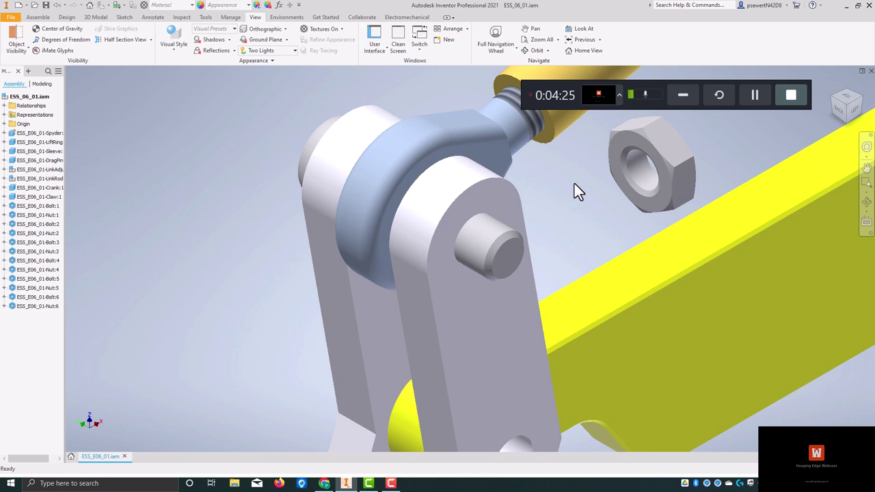
# Attempt a constraint between Nut:1 and the clevis pin end, then cancel it
pyautogui.press('alt')
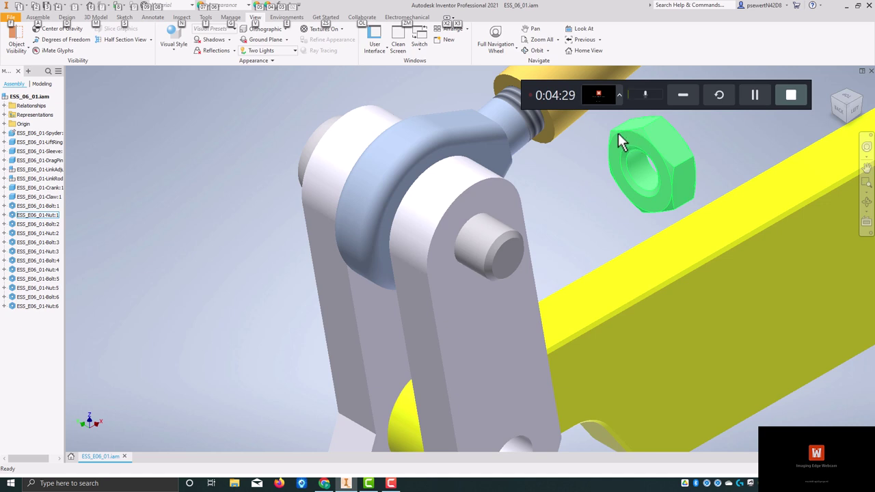
pyautogui.click(618, 134)
pyautogui.press('c')
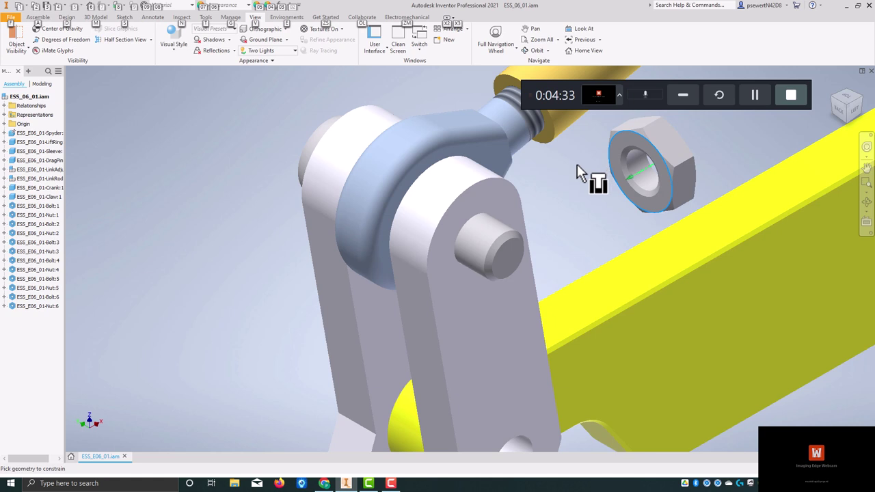
pyautogui.click(517, 217)
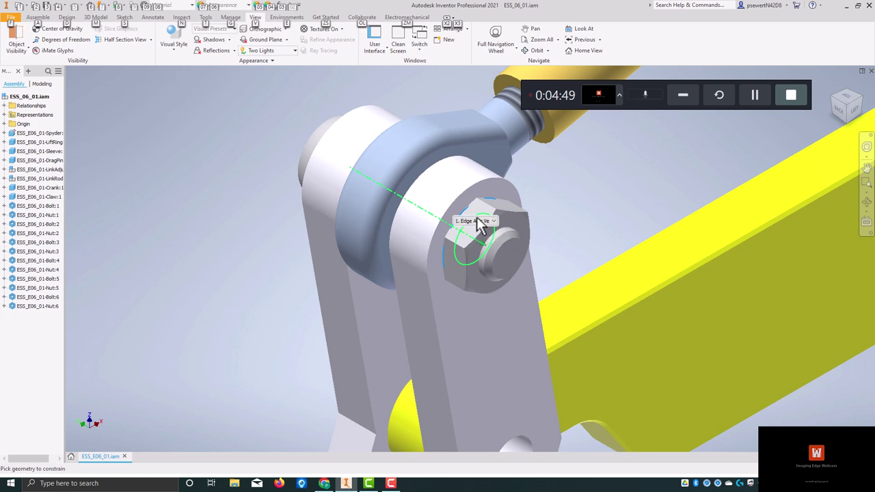
pyautogui.moveTo(482, 225)
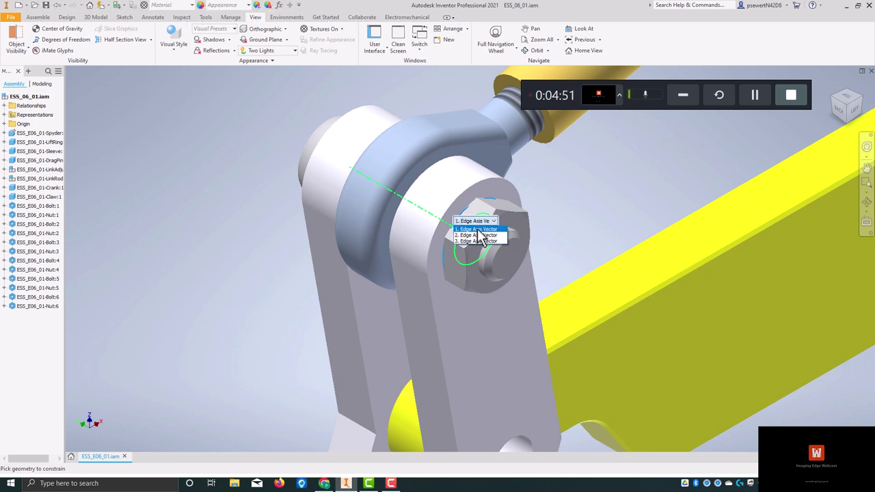
pyautogui.click(478, 230)
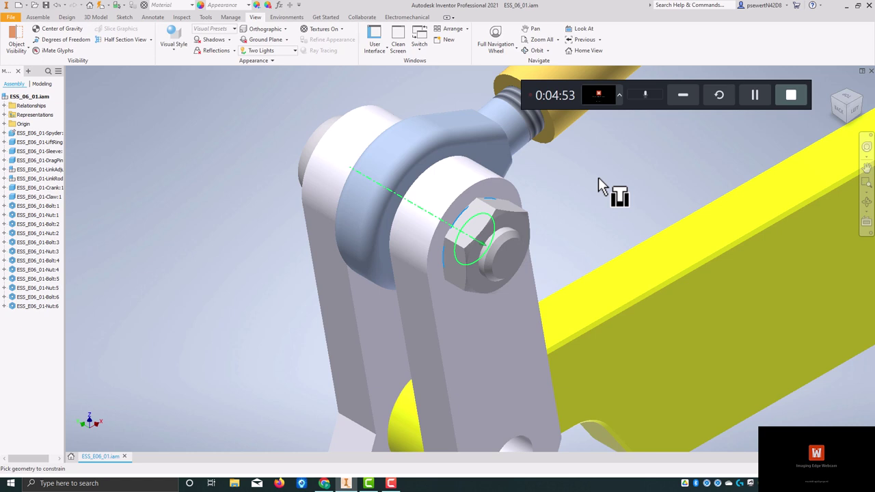
pyautogui.press('Escape')
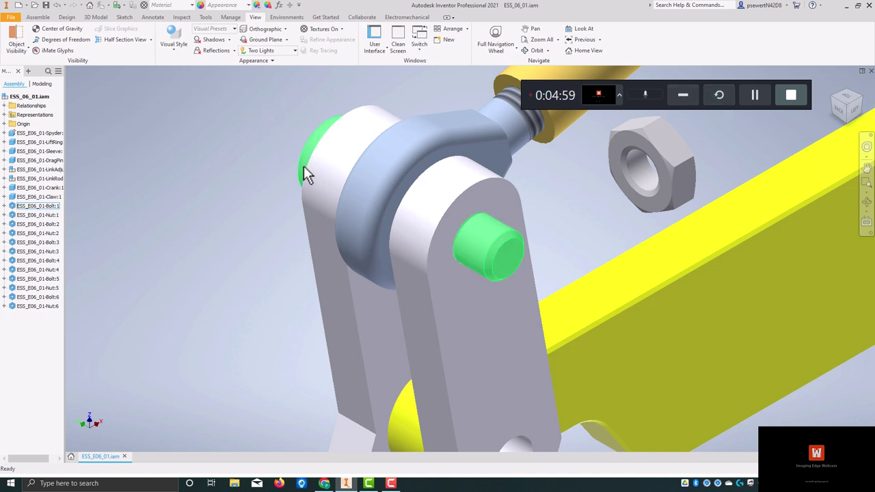
# Apply an Insert constraint aligning Nut:1 with Bolt:1's end at the claw/rod-end joint
pyautogui.press('alt')
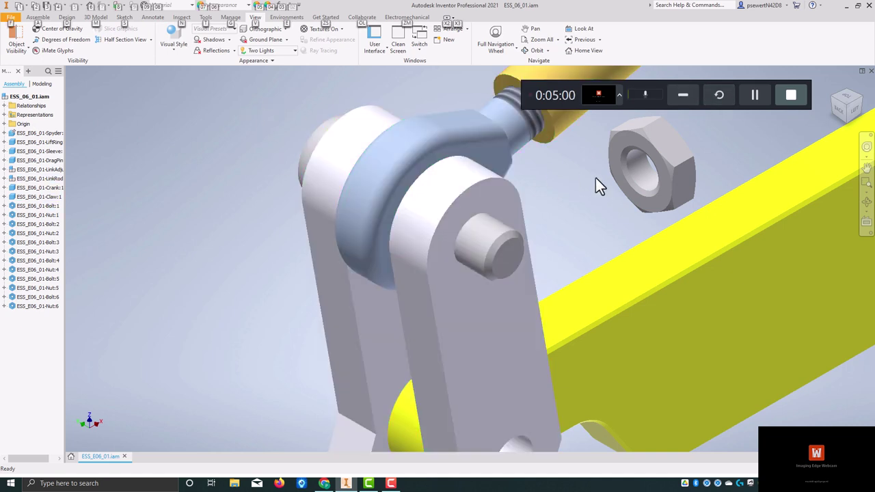
pyautogui.click(622, 136)
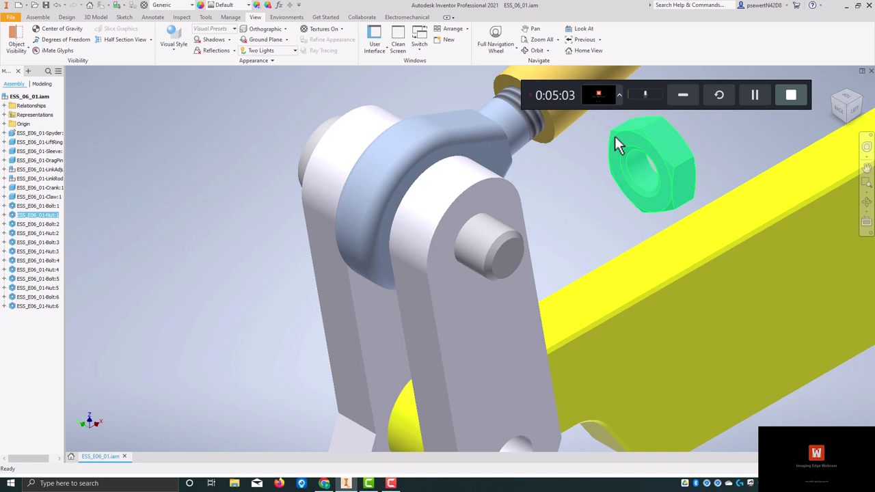
pyautogui.press('c')
pyautogui.click(505, 241)
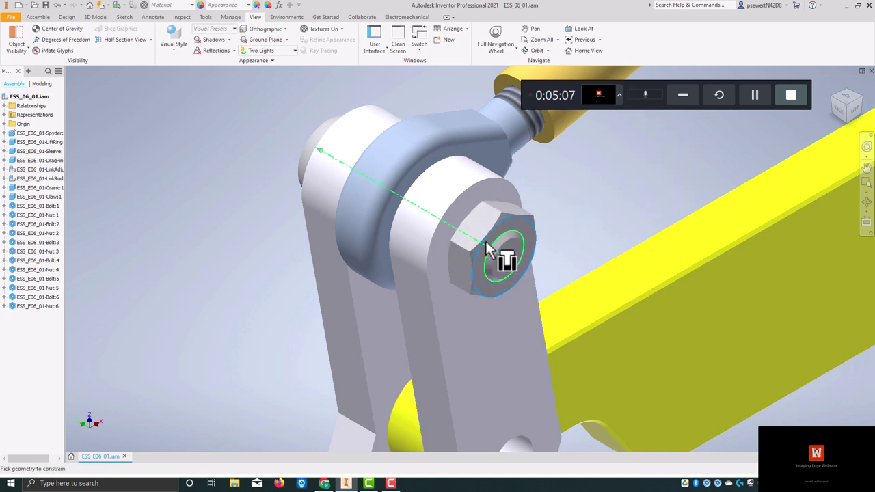
pyautogui.press('Return')
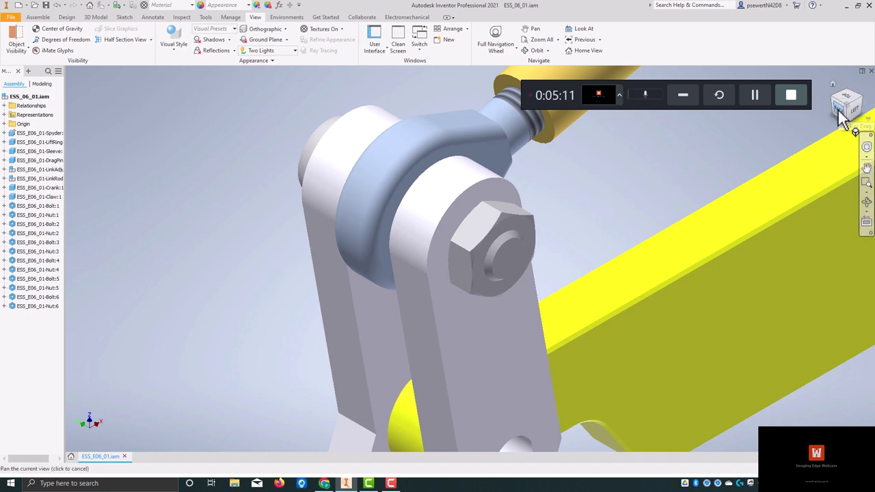
pyautogui.click(840, 114)
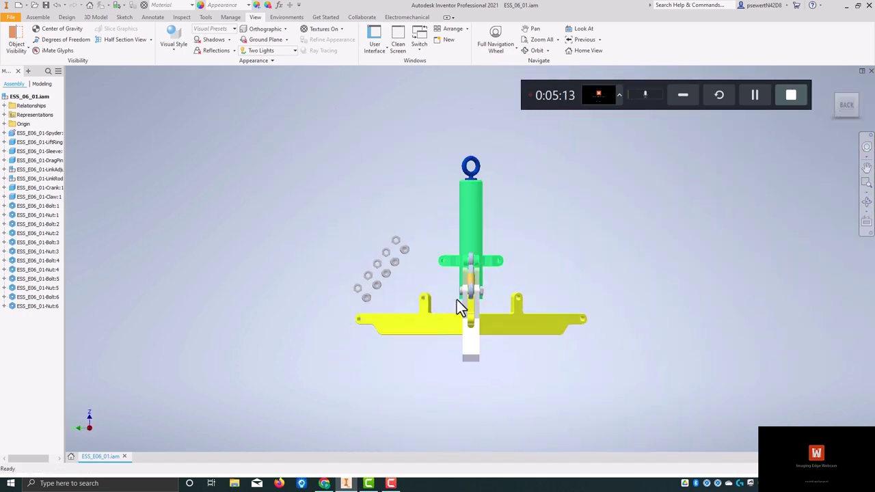
pyautogui.scroll(-6, 472, 306)
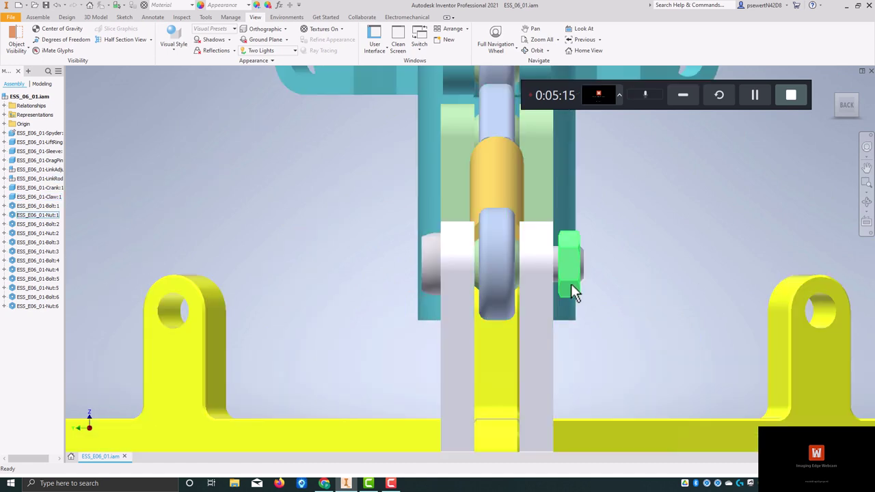
pyautogui.scroll(-3, 571, 276)
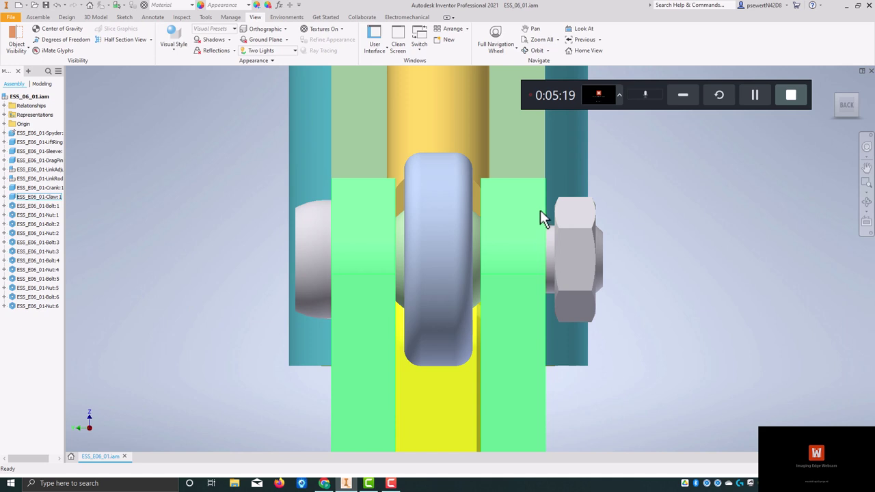
pyautogui.scroll(5, 623, 237)
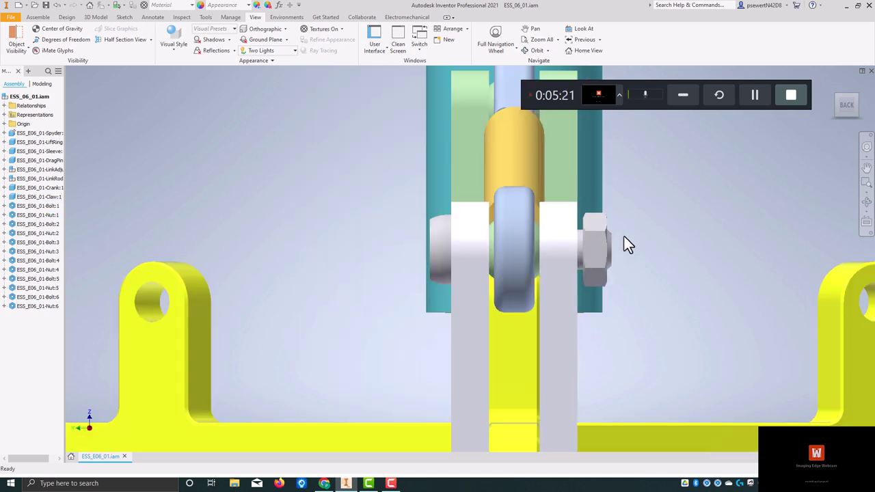
pyautogui.click(860, 101)
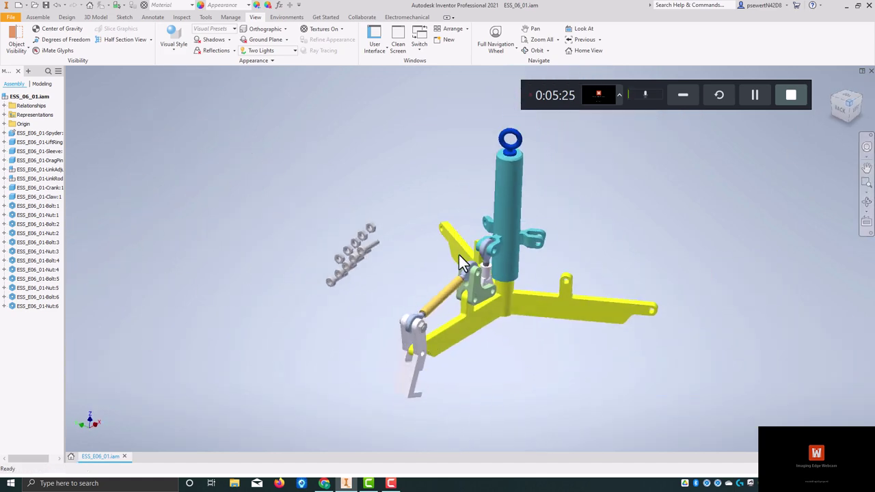
pyautogui.scroll(-6, 424, 324)
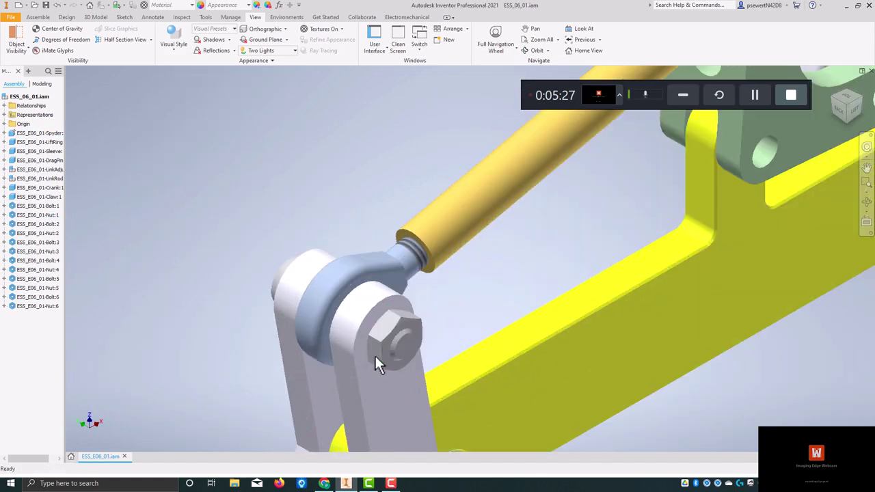
pyautogui.moveTo(420, 333); pyautogui.dragTo(512, 218, button='middle')
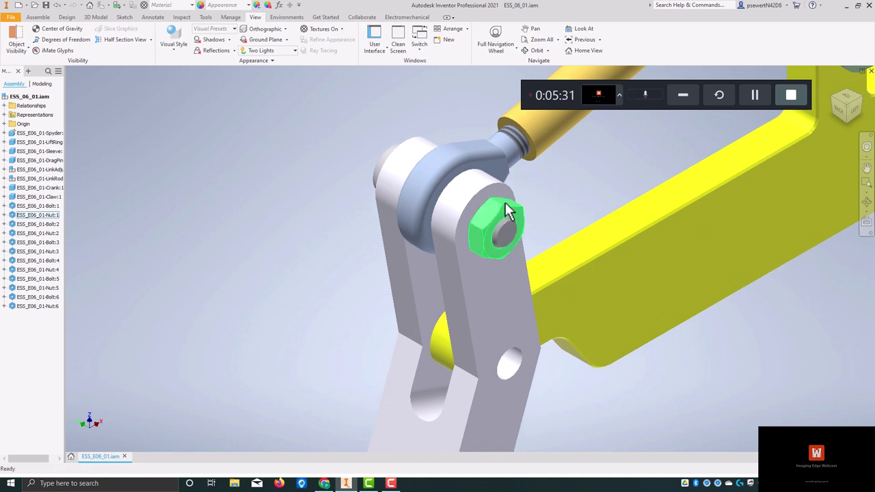
pyautogui.moveTo(506, 214)
pyautogui.mouseDown()
pyautogui.moveTo(516, 205)
pyautogui.moveTo(508, 211)
pyautogui.mouseUp()
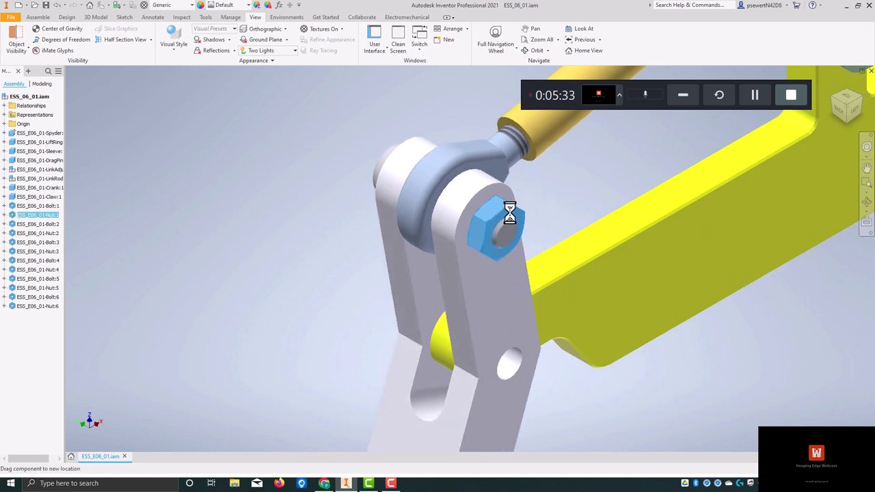
# Undo the nut's placement and drag Nut:1 toward the bolt end, then cancel
pyautogui.click(57, 5)
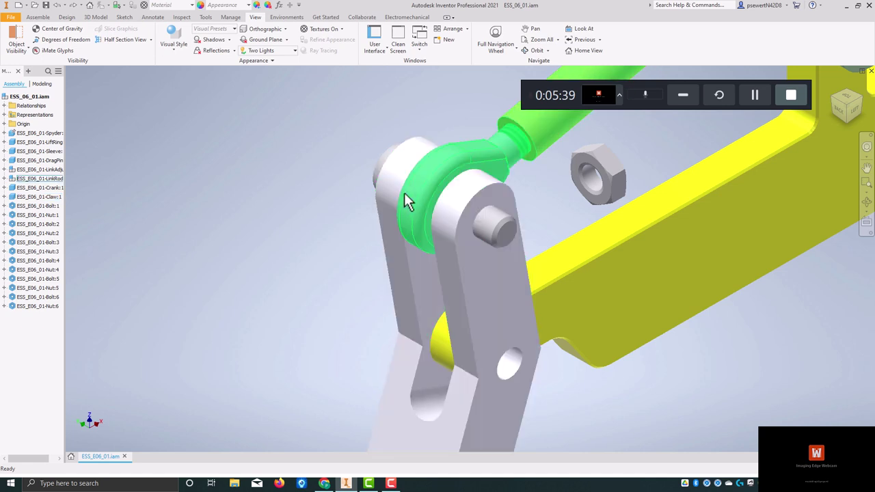
pyautogui.scroll(-3, 590, 185)
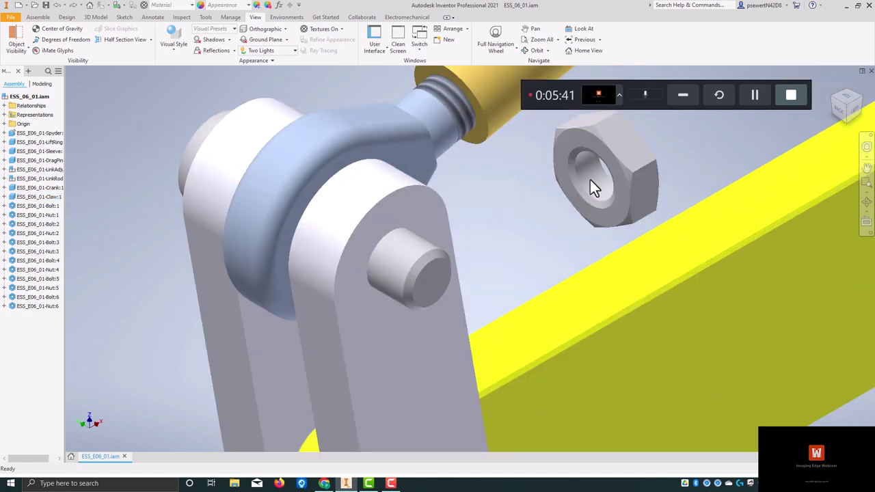
pyautogui.click(570, 145)
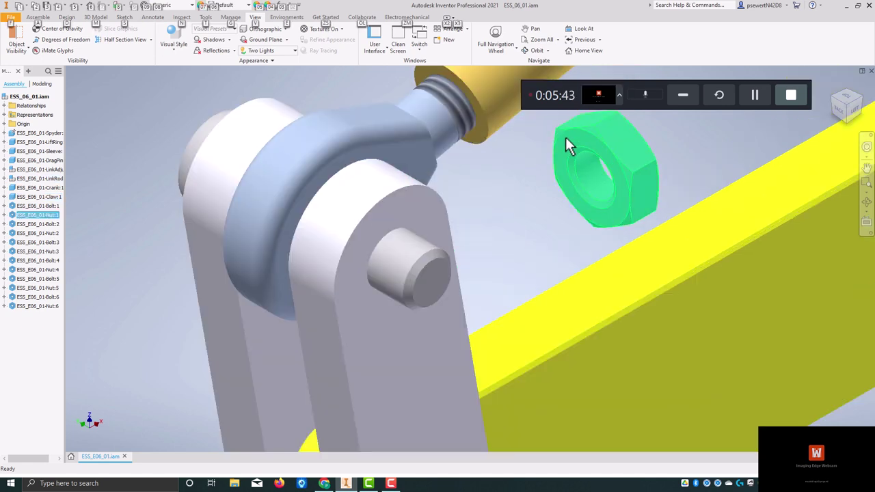
pyautogui.keyDown('alt'); pyautogui.moveTo(565, 134); pyautogui.dragTo(385, 233); pyautogui.keyUp('alt')
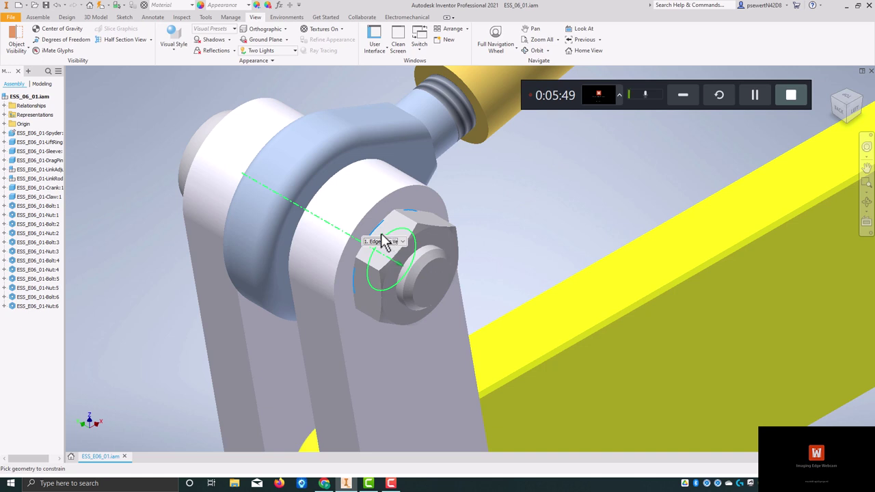
pyautogui.press('Escape')
# Delete Nut:1 and restore it with Undo and Redo beside the rod end
pyautogui.moveTo(563, 135); pyautogui.dragTo(633, 163)
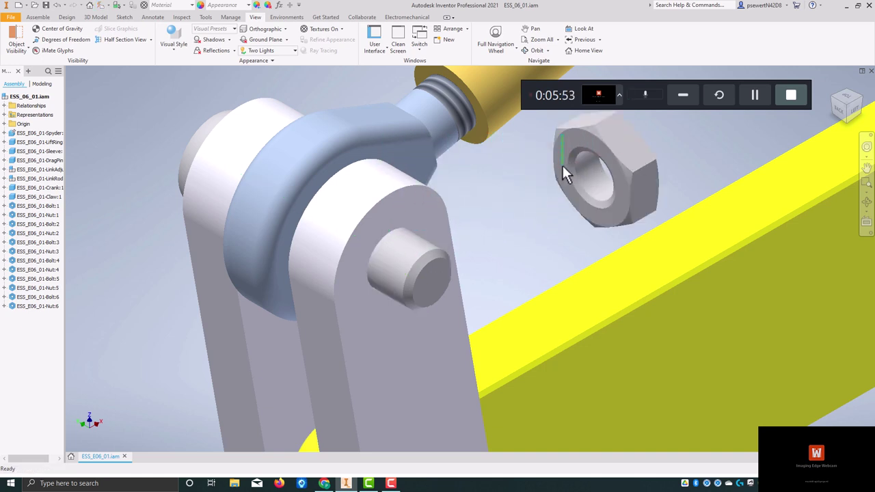
pyautogui.press('Delete')
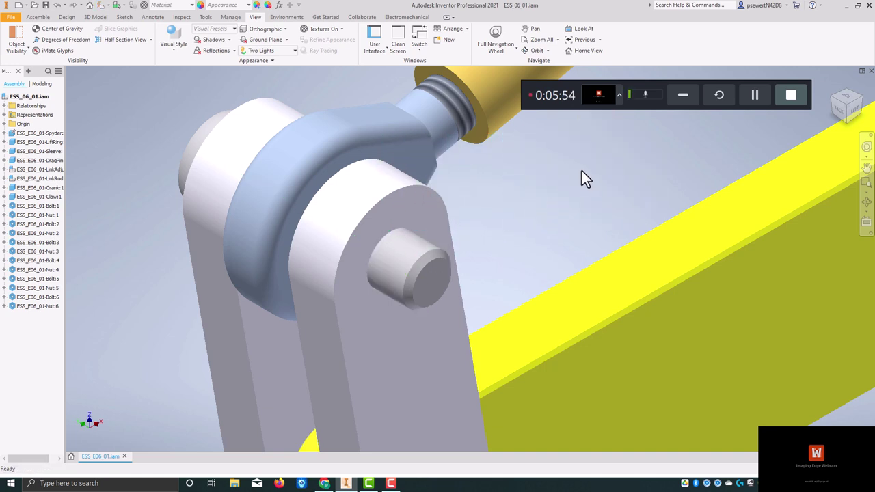
pyautogui.click(55, 6)
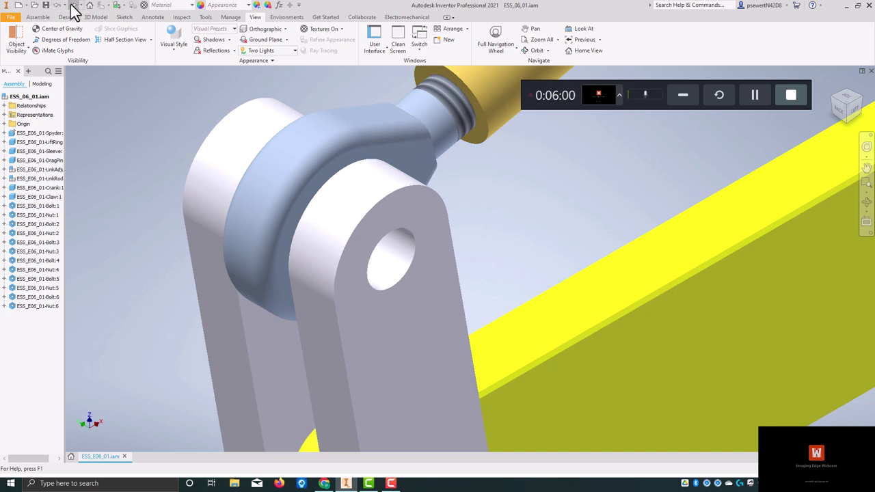
pyautogui.click(71, 5)
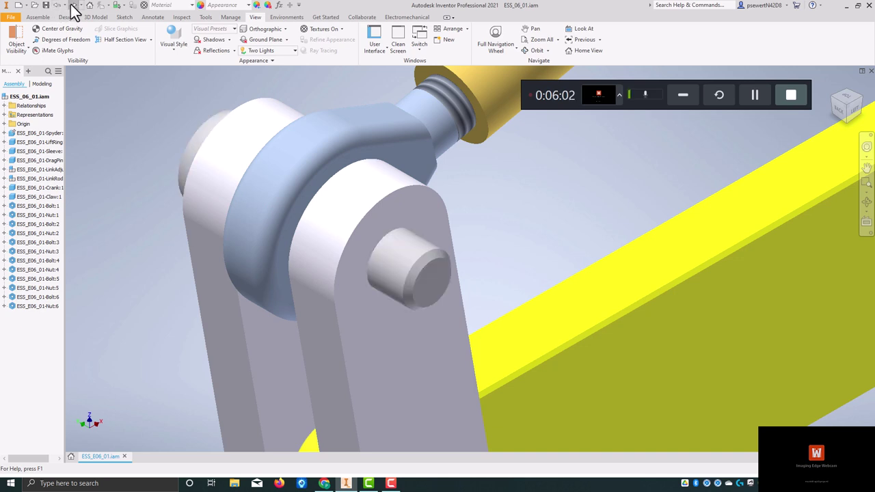
pyautogui.click(71, 5)
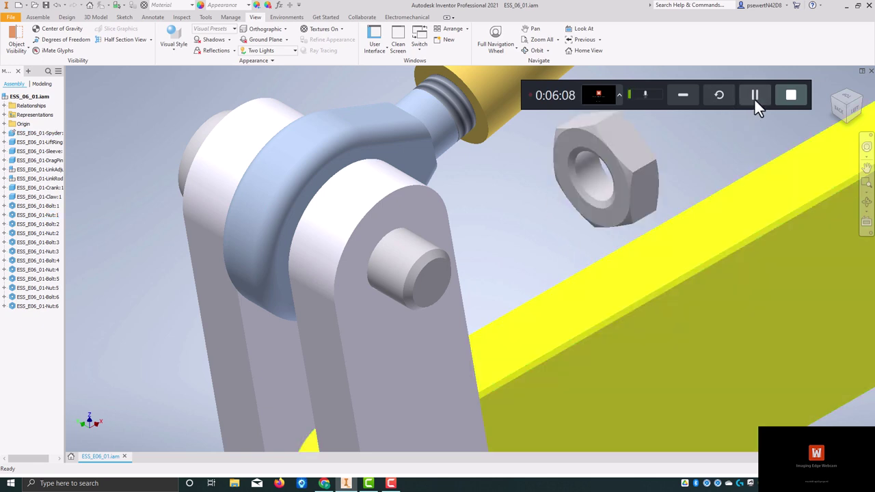
pyautogui.click(754, 100)
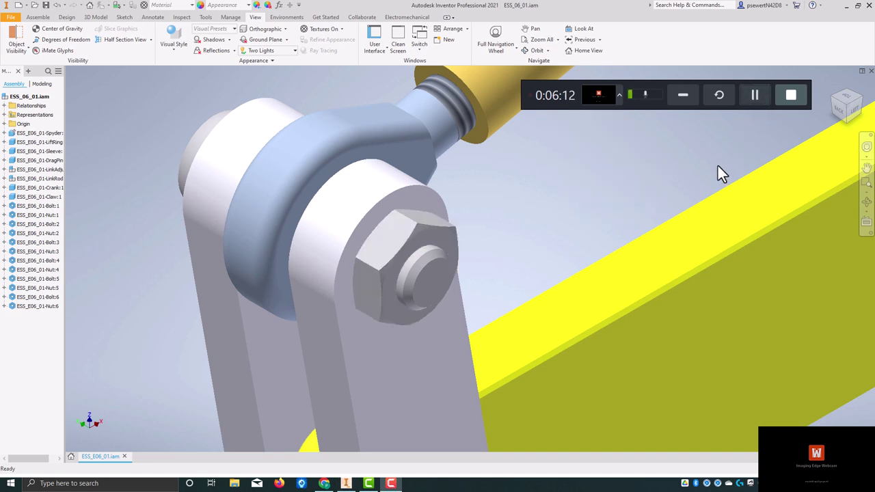
pyautogui.scroll(-2, 717, 165)
pyautogui.scroll(-3, 838, 109)
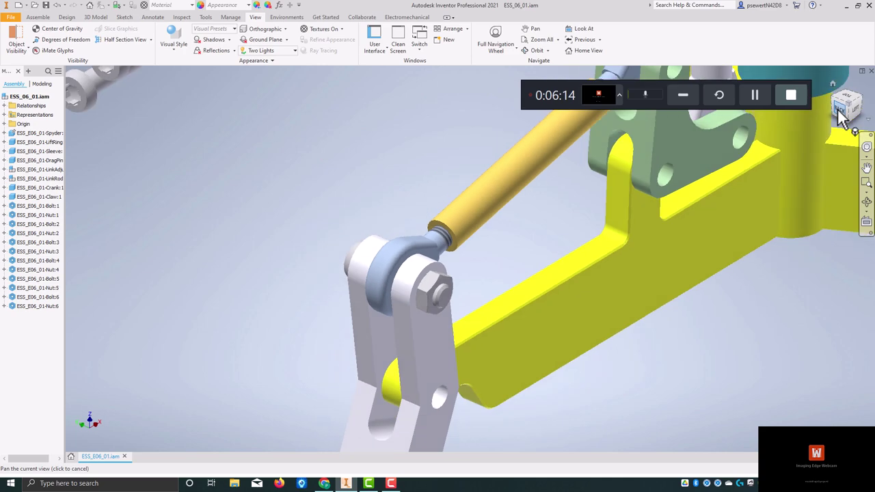
pyautogui.click(842, 118)
pyautogui.scroll(4, 480, 293)
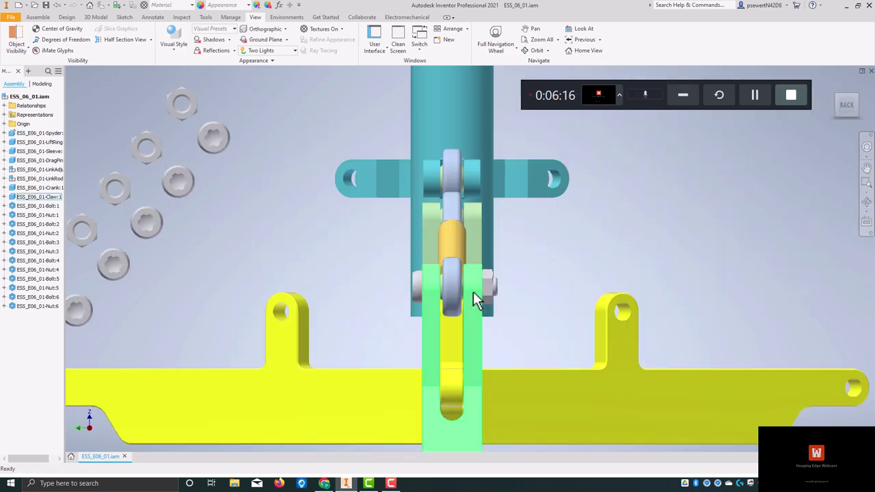
pyautogui.scroll(2, 474, 293)
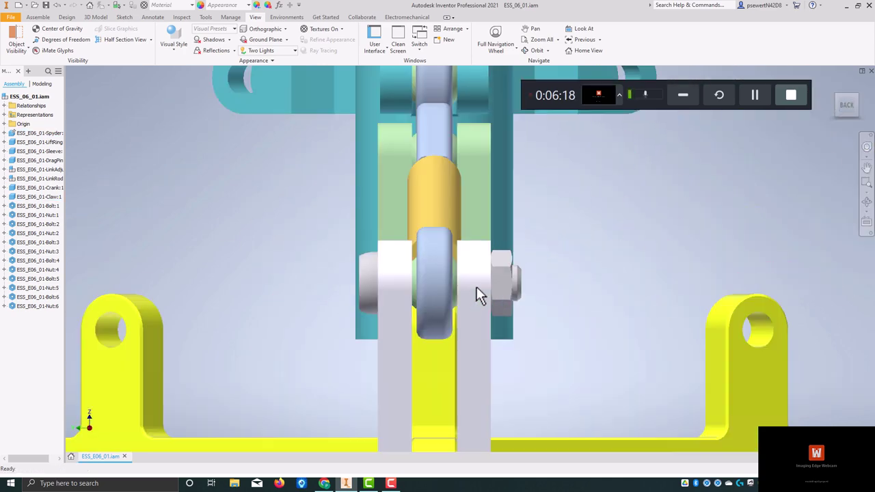
pyautogui.moveTo(477, 288)
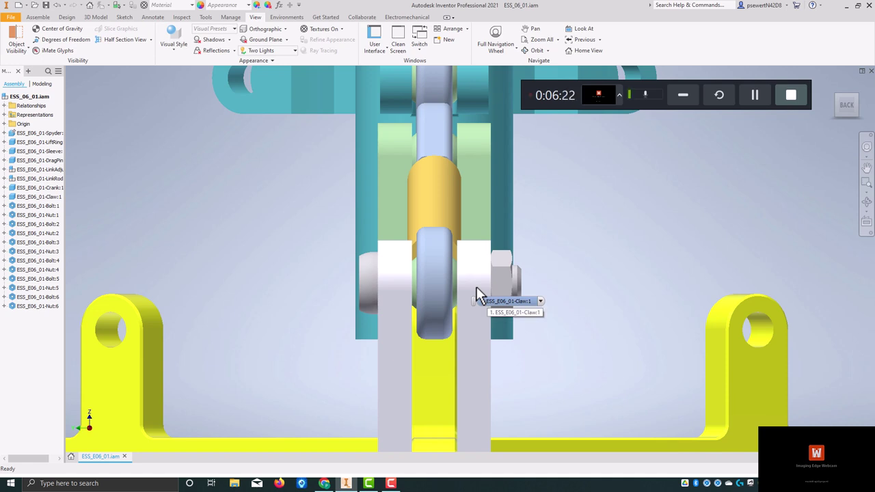
pyautogui.click(505, 312)
pyautogui.scroll(2, 494, 284)
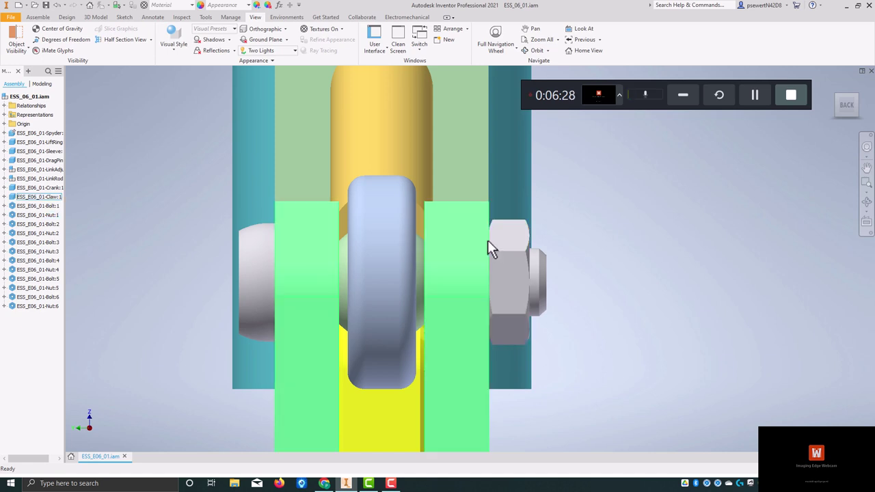
pyautogui.press('Escape')
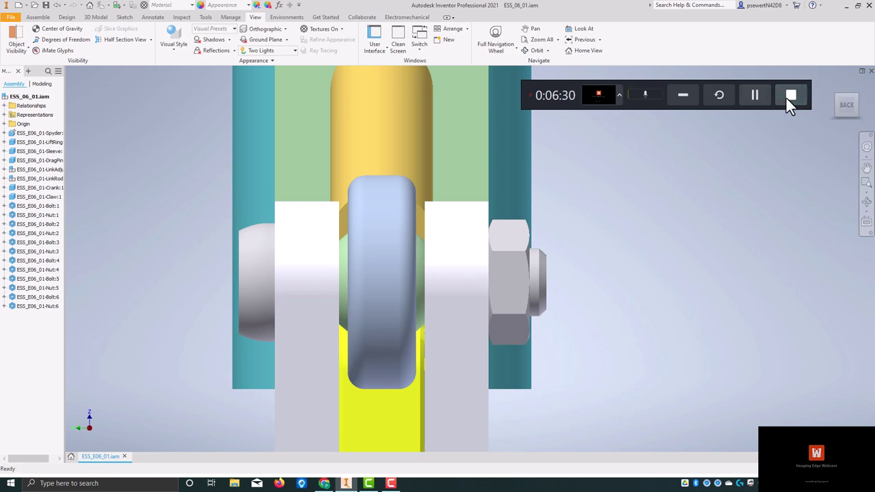
pyautogui.click(833, 85)
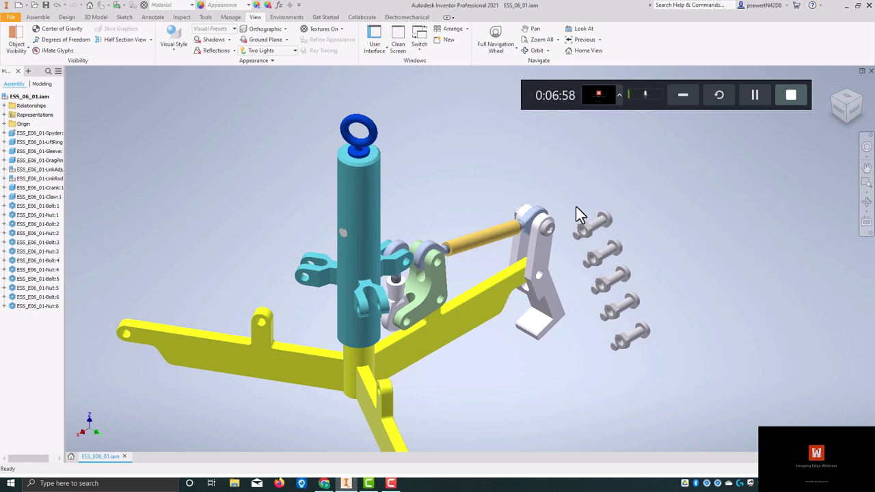
pyautogui.scroll(2, 537, 235)
pyautogui.scroll(-4, 432, 280)
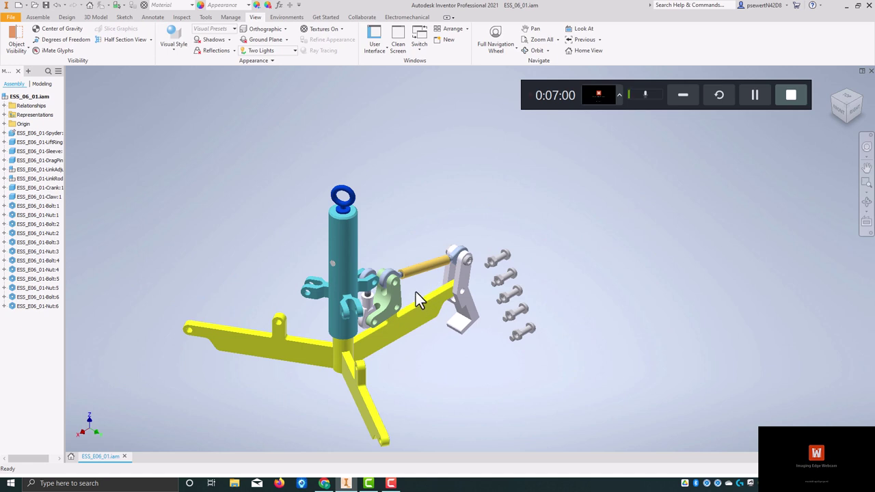
pyautogui.keyDown('shift'); pyautogui.moveTo(415, 292); pyautogui.dragTo(444, 196, button='middle'); pyautogui.keyUp('shift')
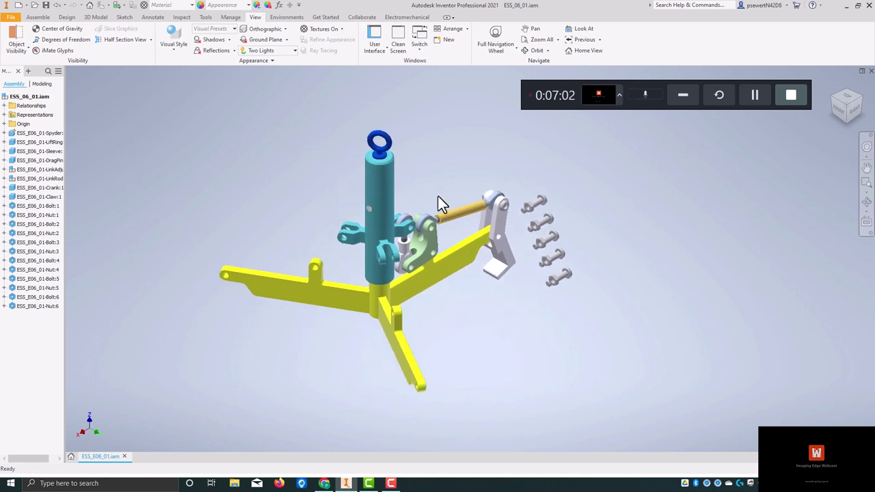